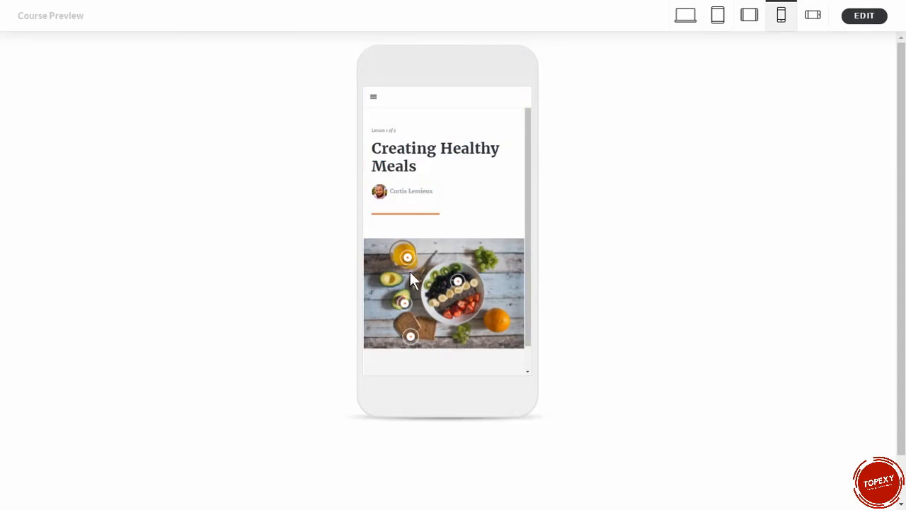
# Read the Fresh Juice marker in the phone preview, close it, and switch the course preview to desktop size
pyautogui.click(409, 262)
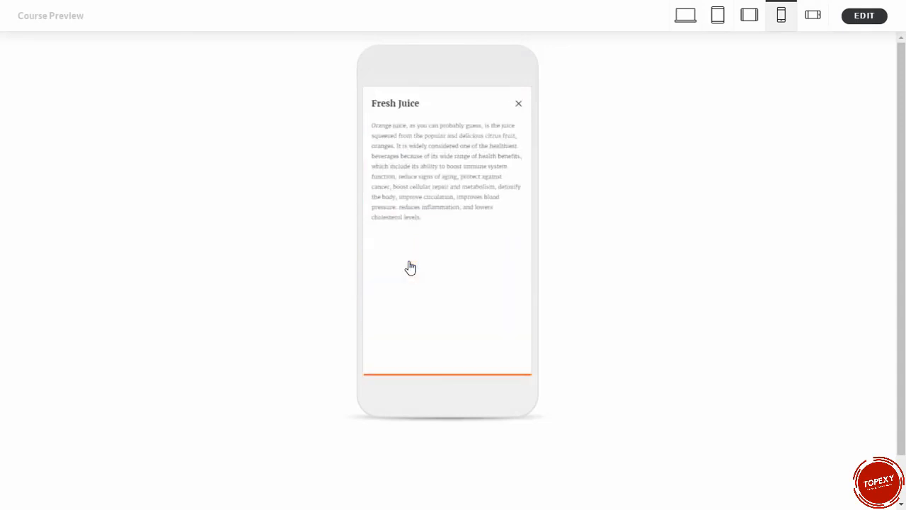
pyautogui.click(516, 106)
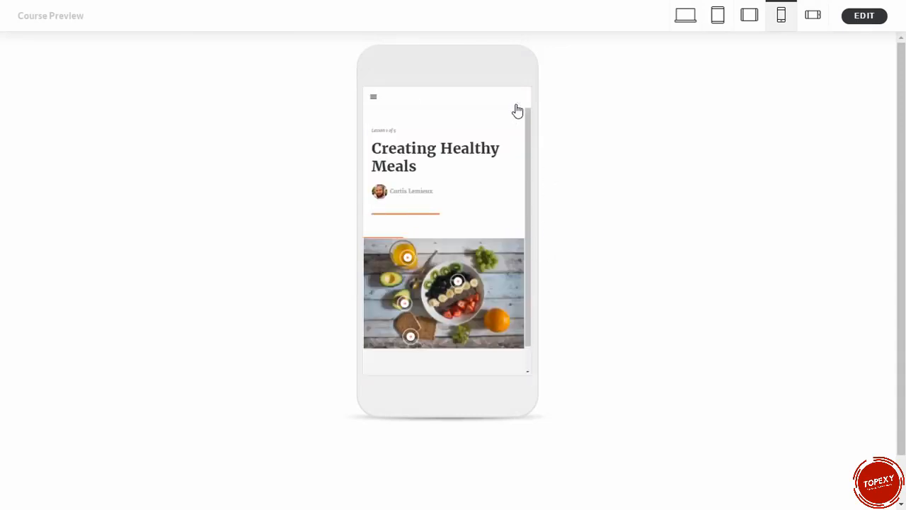
pyautogui.click(685, 21)
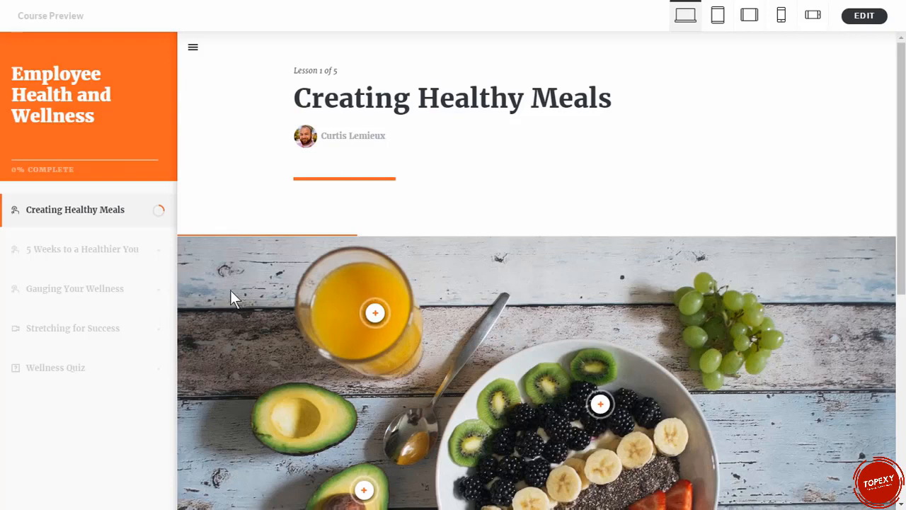
# View the Avocado, Mixed Fruit and Whole Grains markers on the Creating Healthy Meals image in the desktop preview
pyautogui.click(160, 207)
pyautogui.scroll(-3, 275, 361)
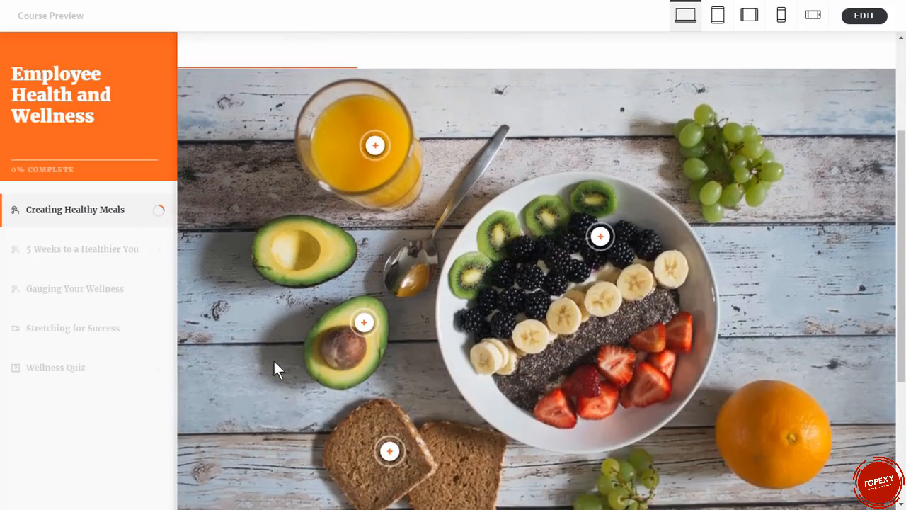
pyautogui.click(364, 322)
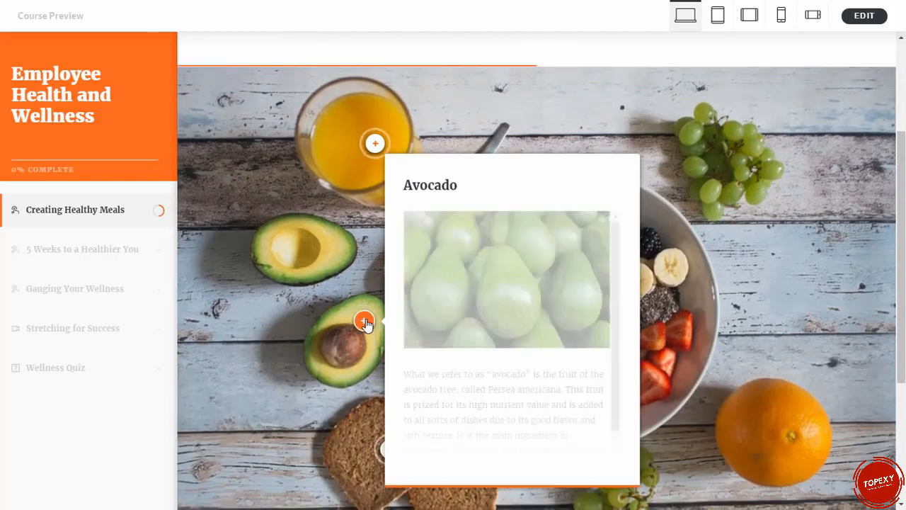
pyautogui.click(710, 334)
pyautogui.click(600, 234)
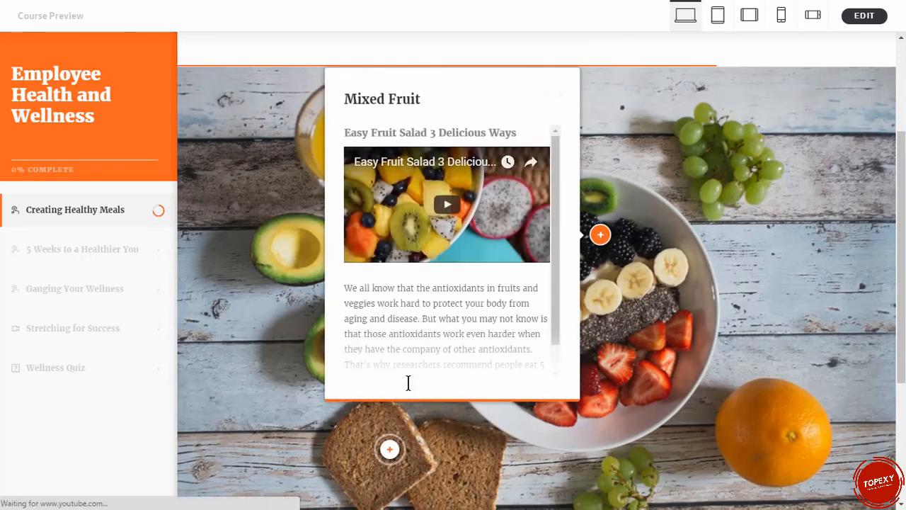
pyautogui.click(347, 430)
pyautogui.click(391, 451)
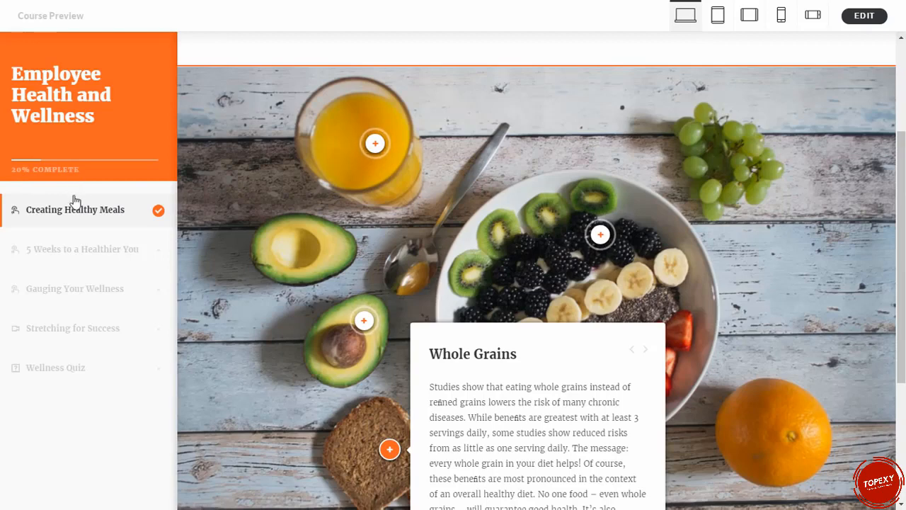
# Look through the 5 Weeks to a Healthier You lesson in desktop and portrait phone previews, down to the lesson's end
pyautogui.click(82, 253)
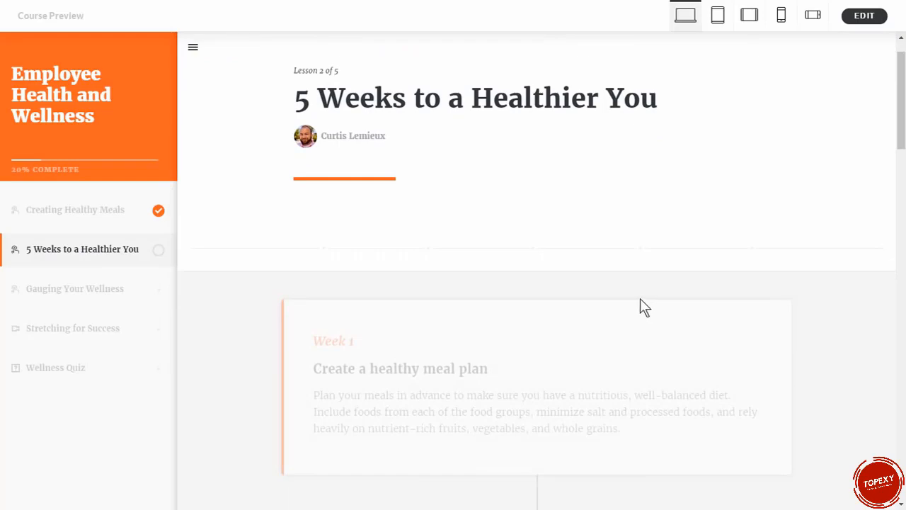
pyautogui.scroll(-6, 640, 299)
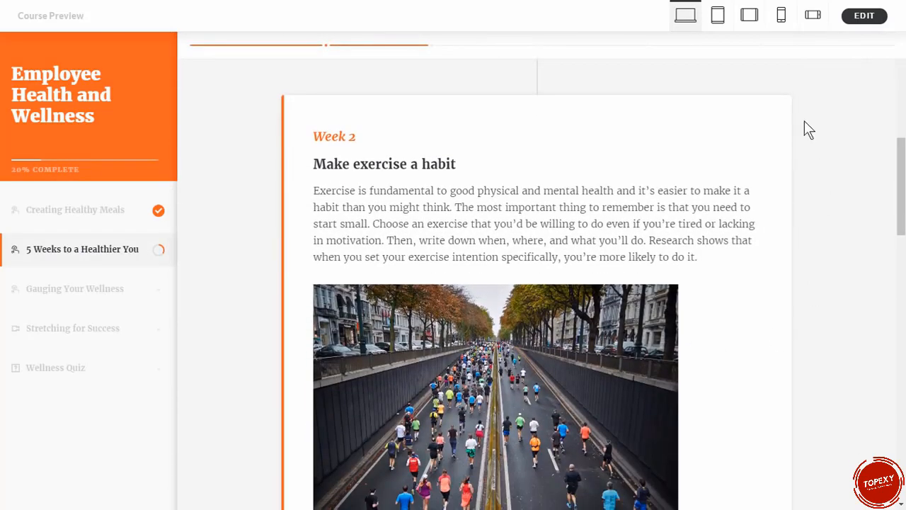
pyautogui.click(781, 15)
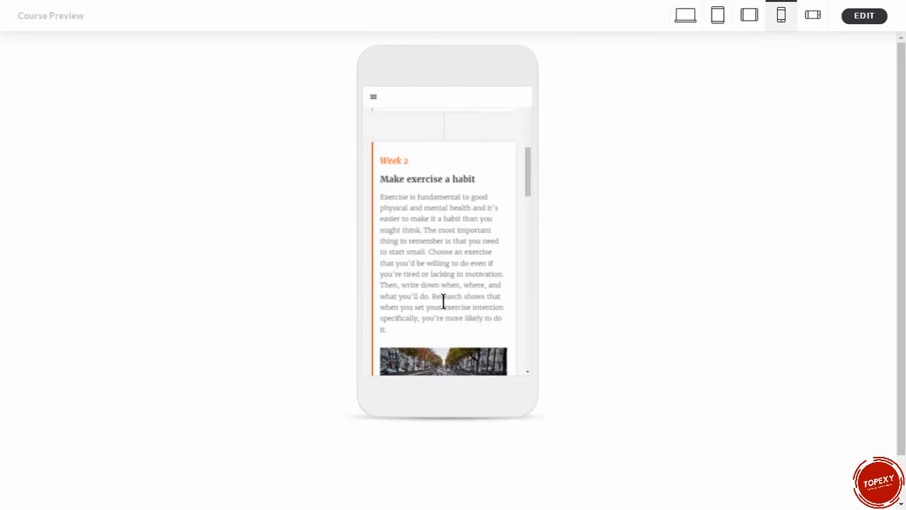
pyautogui.moveTo(529, 162); pyautogui.dragTo(527, 346)
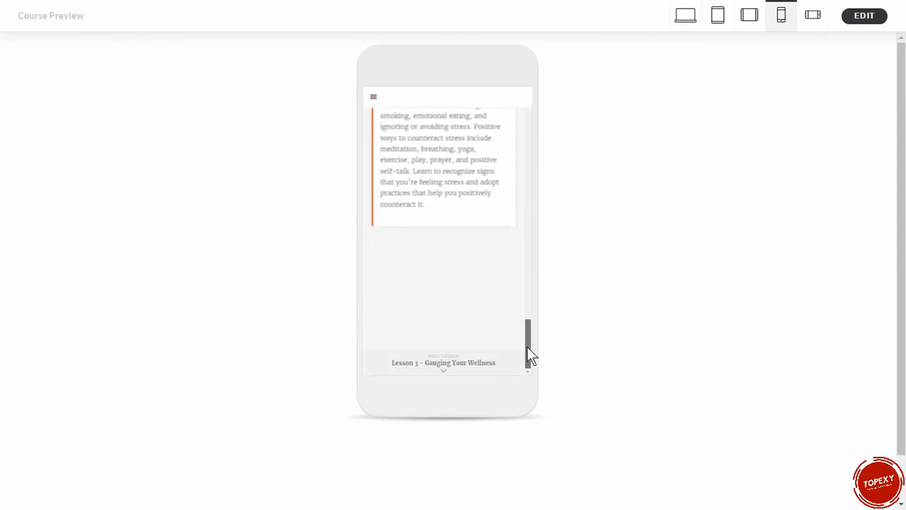
# Go on to Gauging Your Wellness, check the course outline, and view the lesson's first process step in phone and landscape tablet previews
pyautogui.click(440, 369)
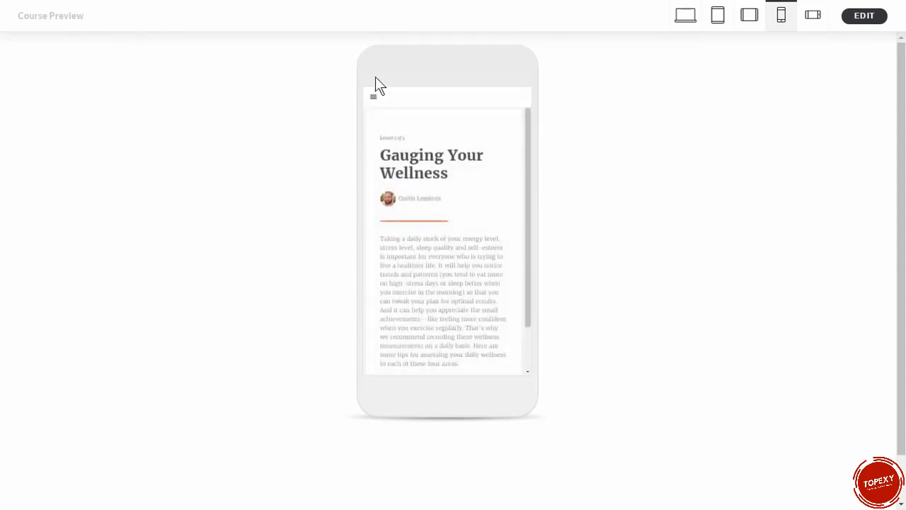
pyautogui.click(374, 98)
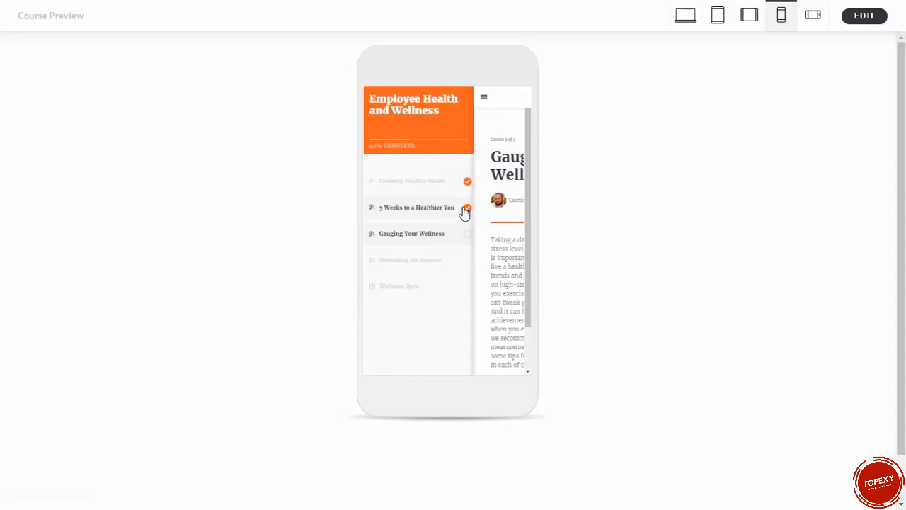
pyautogui.click(485, 101)
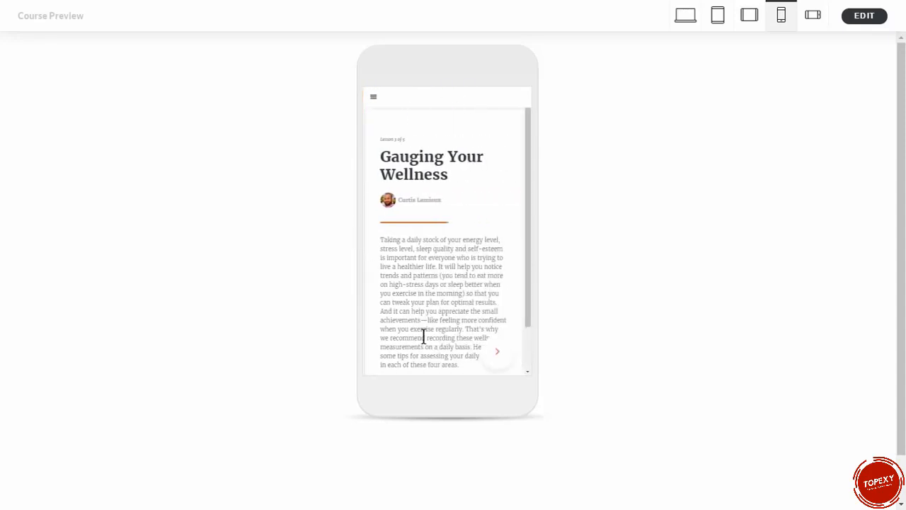
pyautogui.click(502, 354)
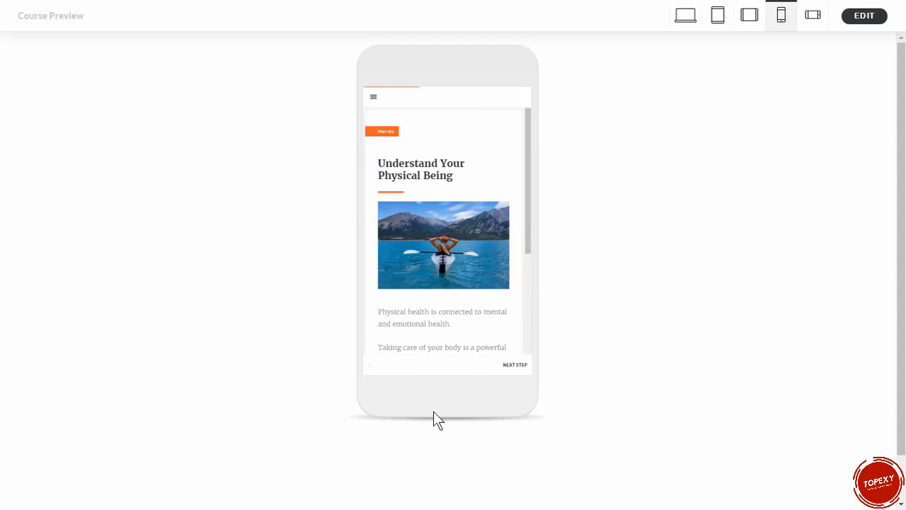
pyautogui.click(746, 19)
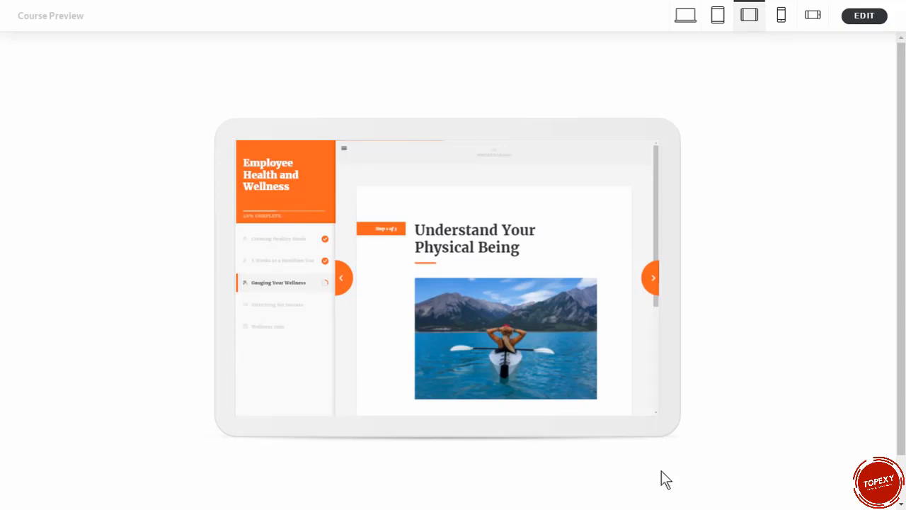
# Leave the preview and open the Creating Healthy Meals lesson for editing to examine its labeled graphic
pyautogui.click(865, 16)
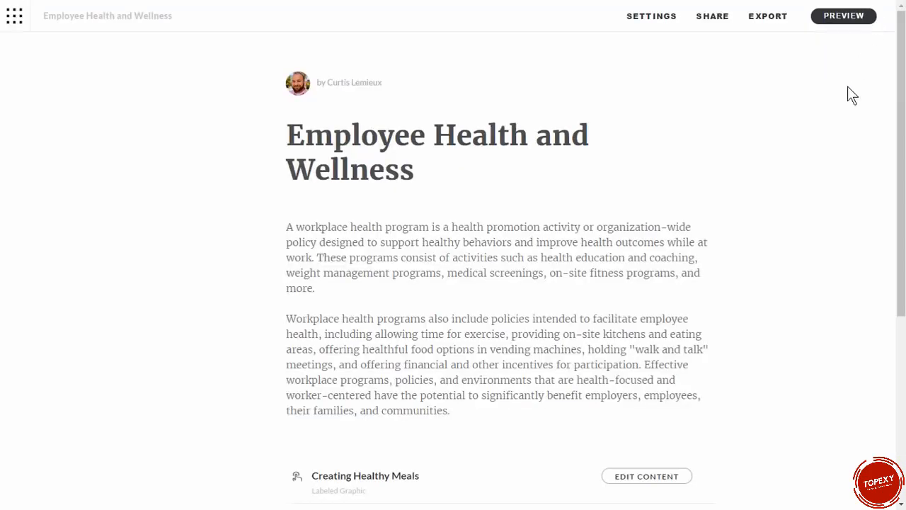
pyautogui.scroll(-4, 804, 297)
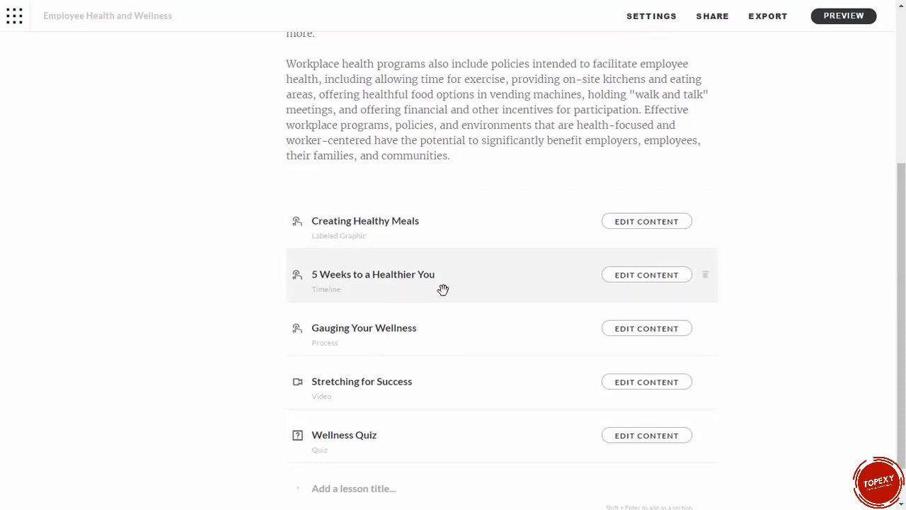
pyautogui.click(647, 224)
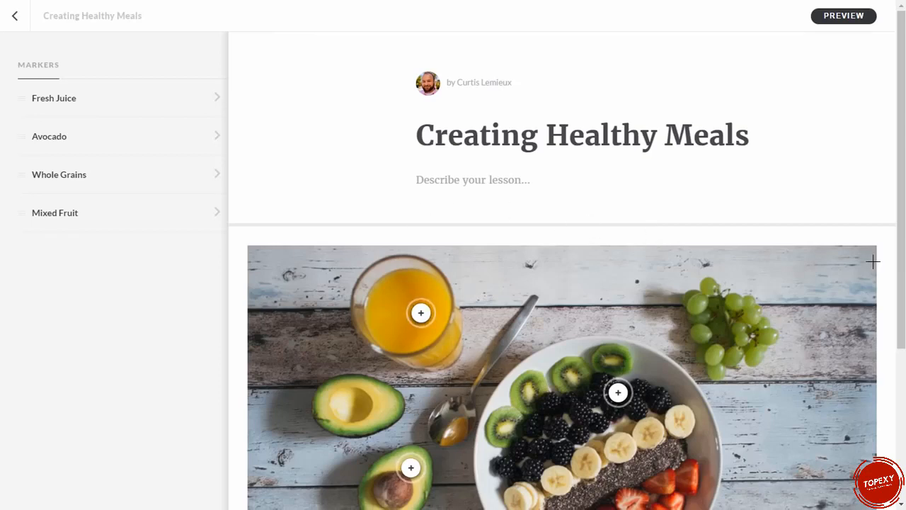
pyautogui.scroll(-3, 899, 262)
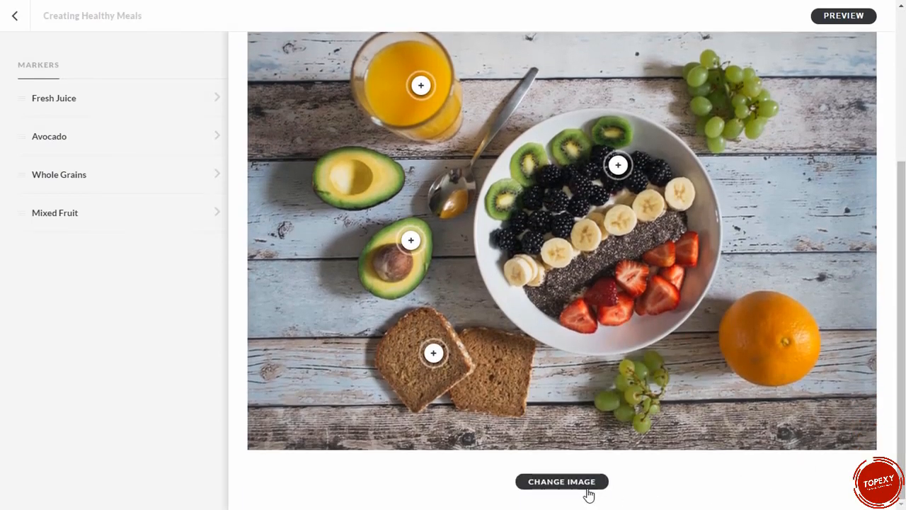
# View the Fresh Juice marker's card, place a blank marker above the fruit bowl, and delete that new marker
pyautogui.click(420, 85)
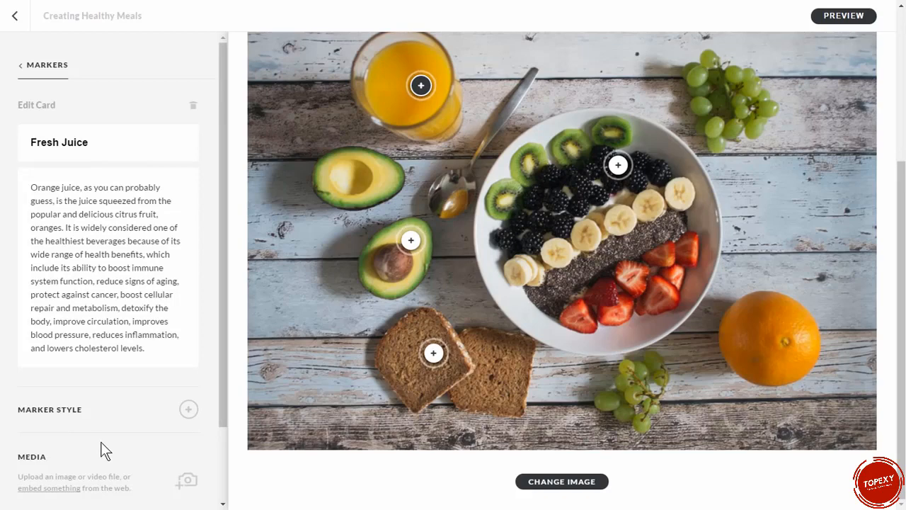
pyautogui.click(591, 62)
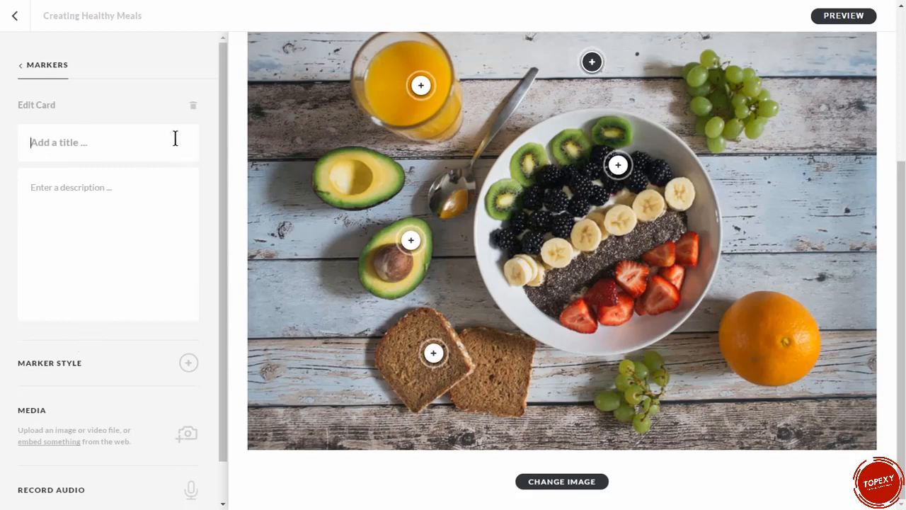
pyautogui.click(194, 108)
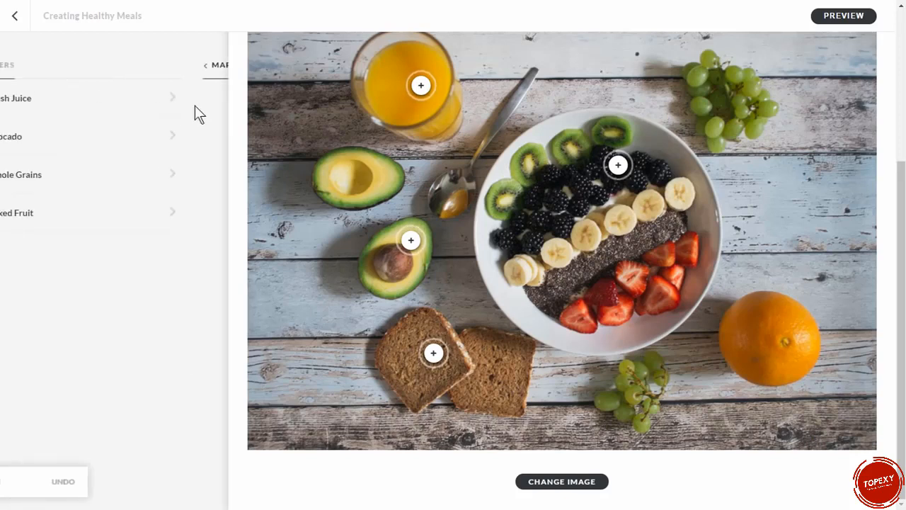
# Leave the Employee Health and Wellness course and create a new course from the course list
pyautogui.click(14, 22)
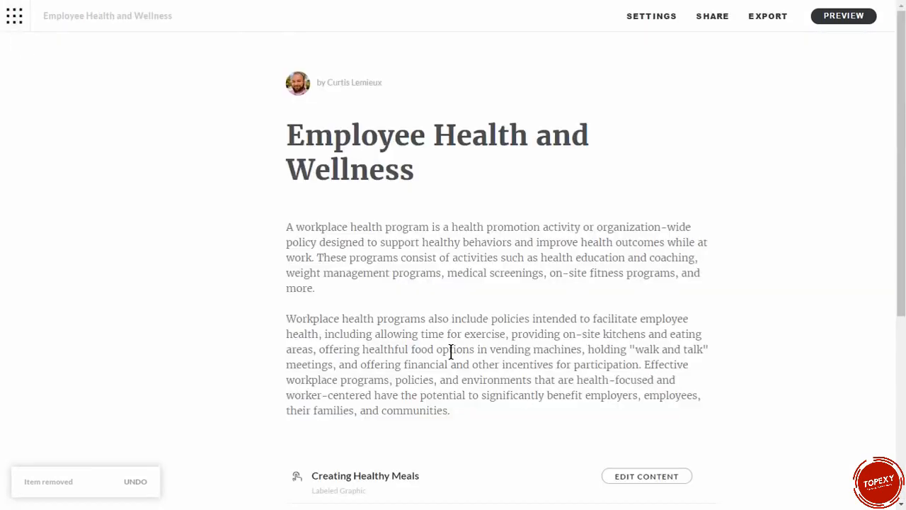
pyautogui.click(14, 16)
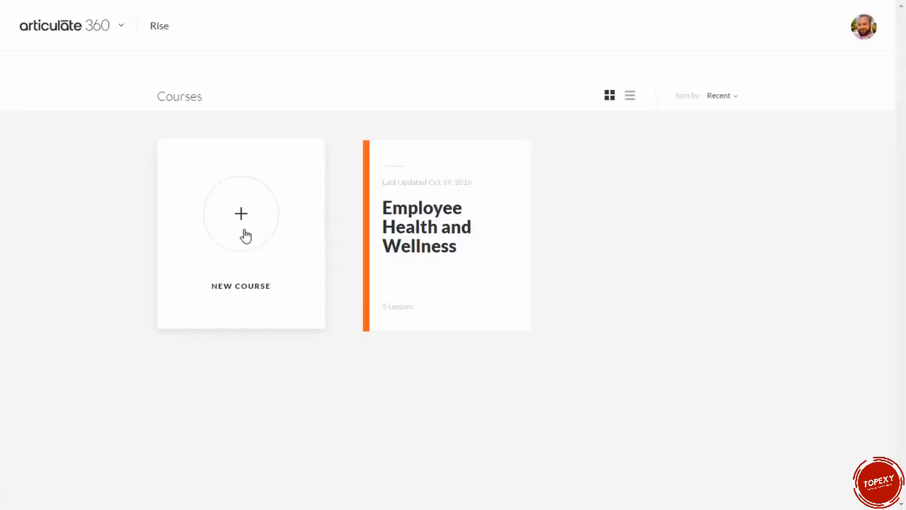
pyautogui.click(240, 219)
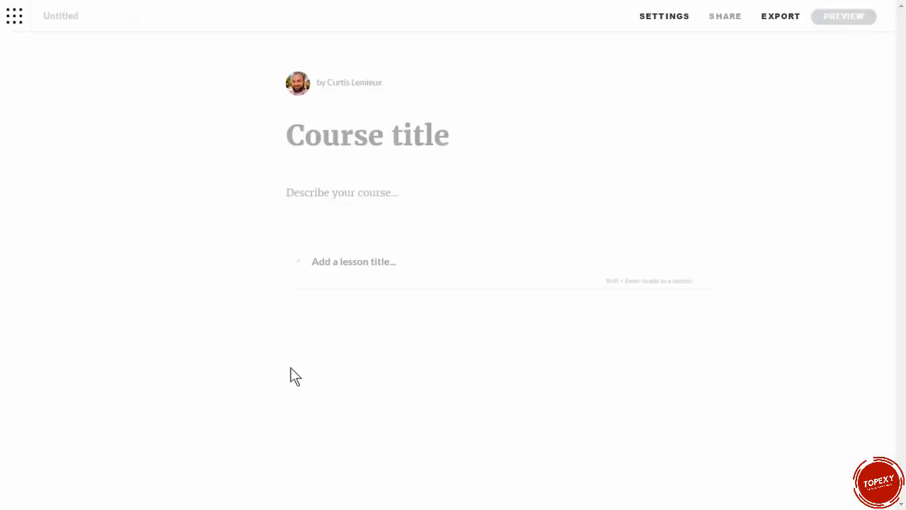
# Title the course "Safety 101" and fill its description with the sample text starting "Thank you for using this application."
pyautogui.click(299, 142)
pyautogui.write('Safe')
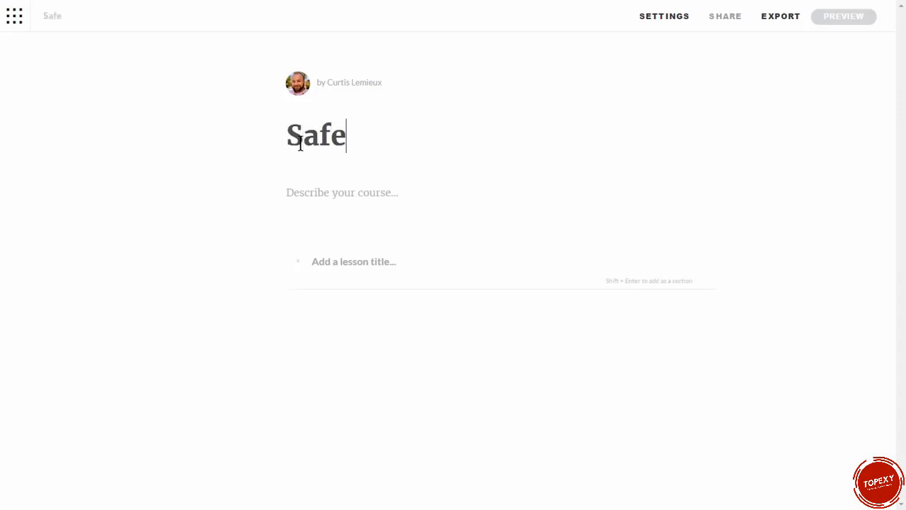
pyautogui.write('ty 101')
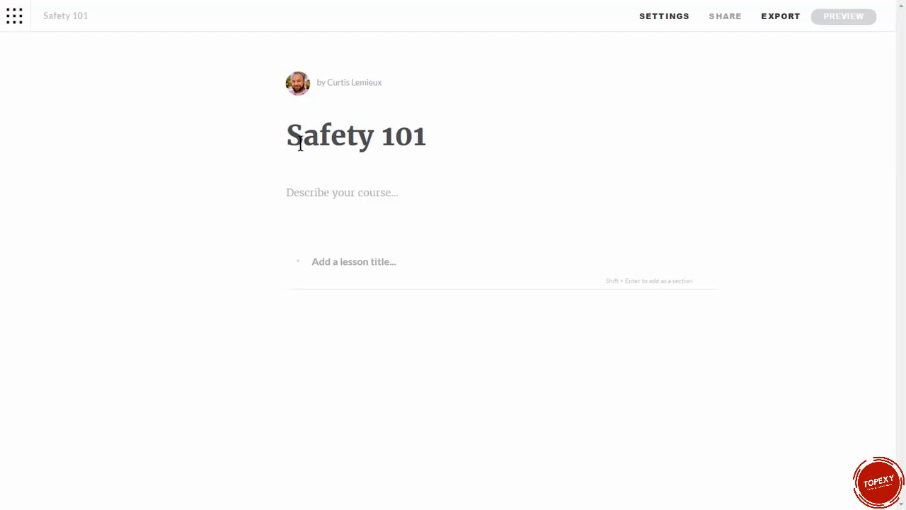
pyautogui.click(287, 192)
pyautogui.write('Thank you for using this application. Humans are creative beings. Whoever evaluates your text cannot evaluate the way you write. Your design looks awesome by the way. It looks even better with you using this text.')
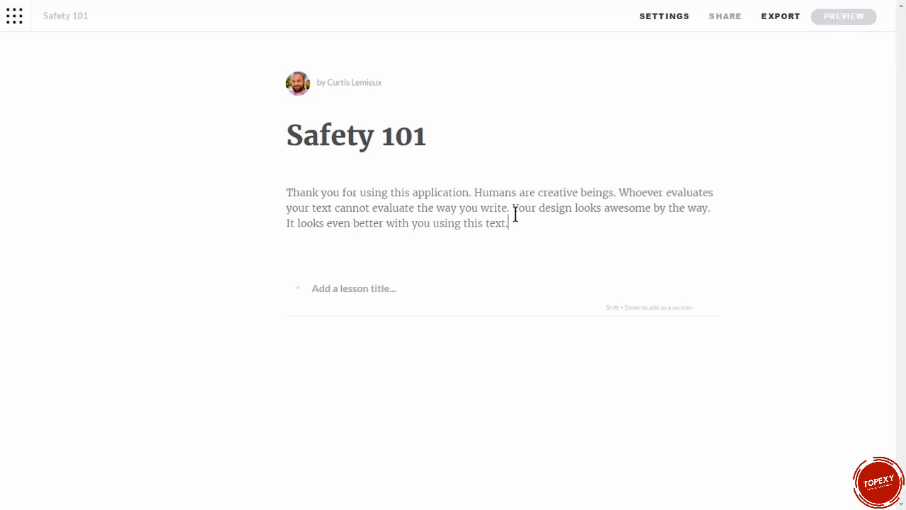
# Add a section heading named "Section One" to the course outline
pyautogui.click(315, 290)
pyautogui.write('Section One')
pyautogui.hotkey('shift', 'Return')
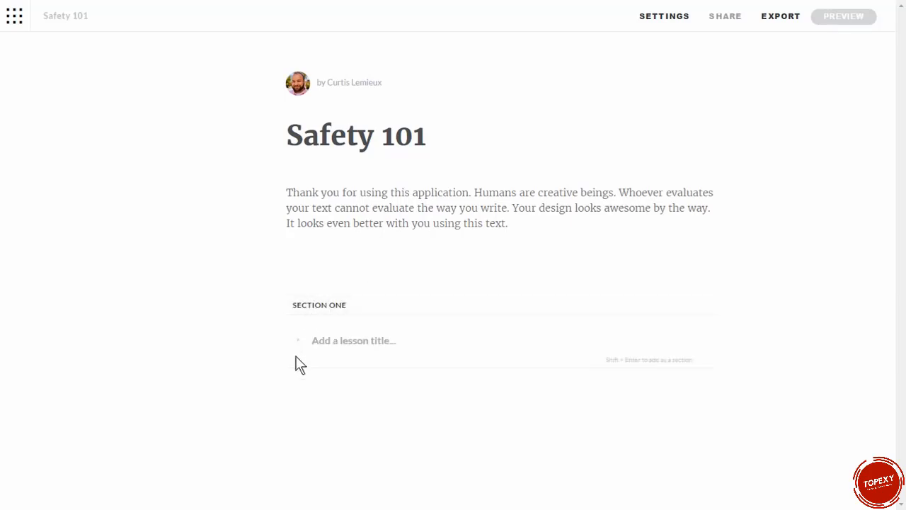
# Add two lessons titled "Lesson One" and "Lesson Two" under Section One
pyautogui.click(315, 342)
pyautogui.press('Return')
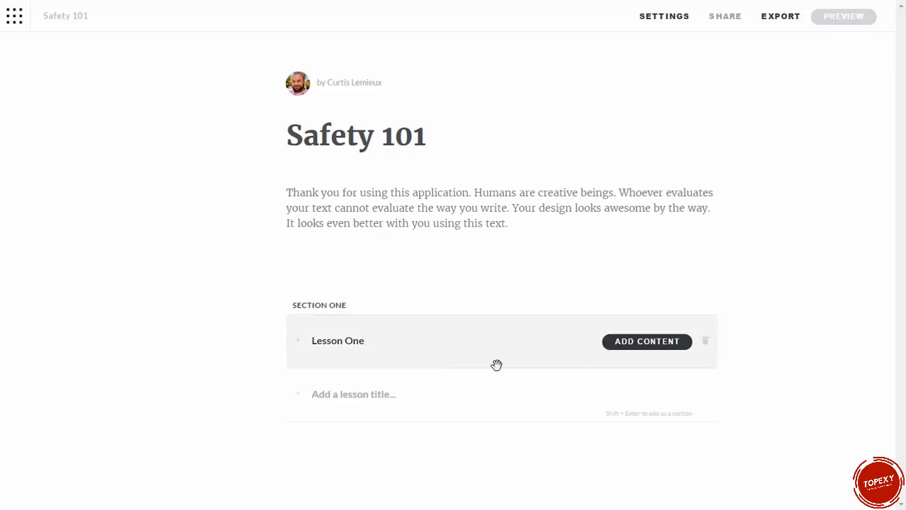
pyautogui.write('Lesso')
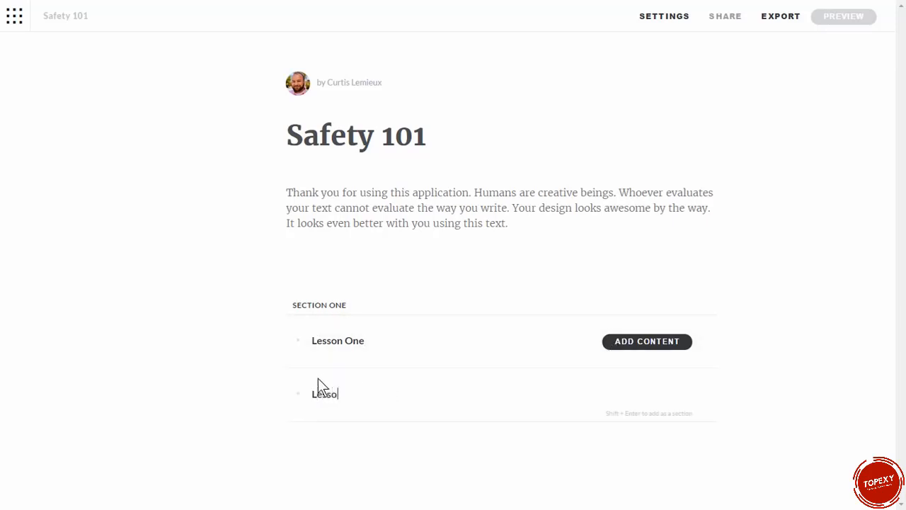
pyautogui.write('n Two')
pyautogui.press('Return')
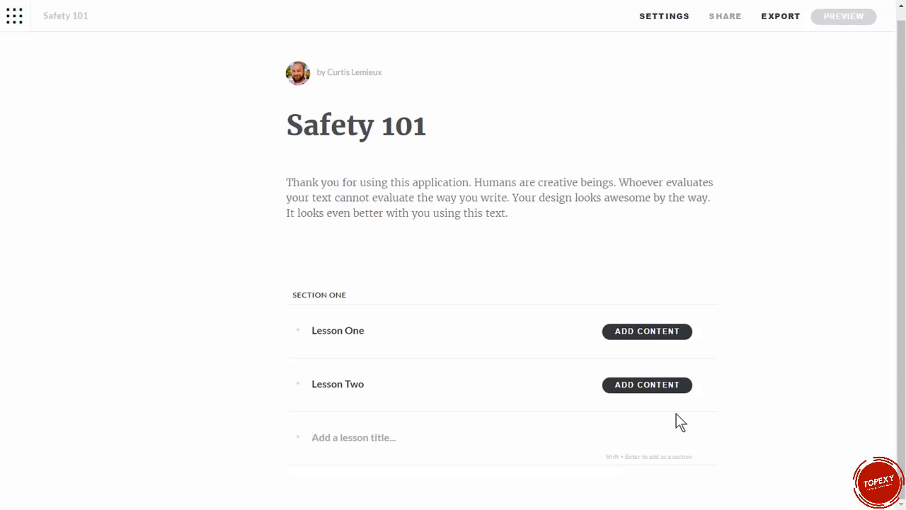
# Add content to Lesson One using the pre-built Process lesson type
pyautogui.click(645, 332)
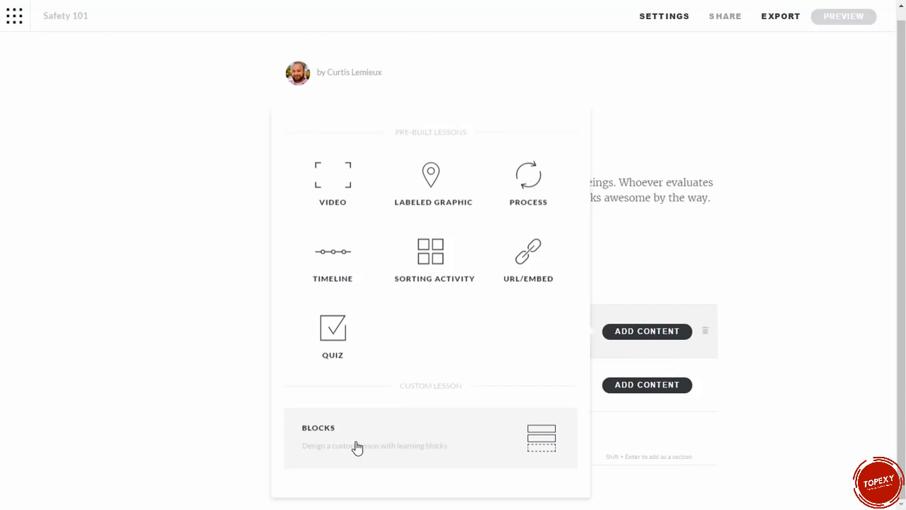
pyautogui.click(530, 187)
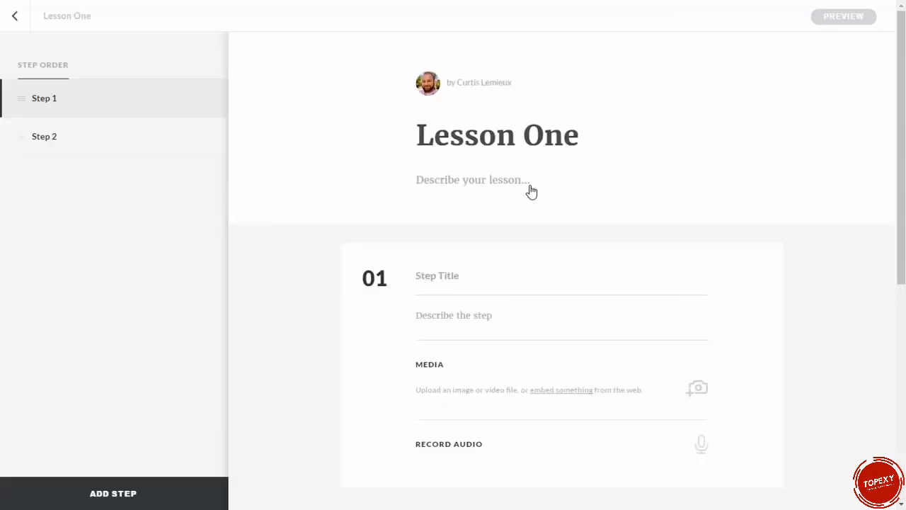
# Rename the lesson "Process" and fill its description with the sample text starting "Thank you for using this application."
pyautogui.tripleClick(421, 135)
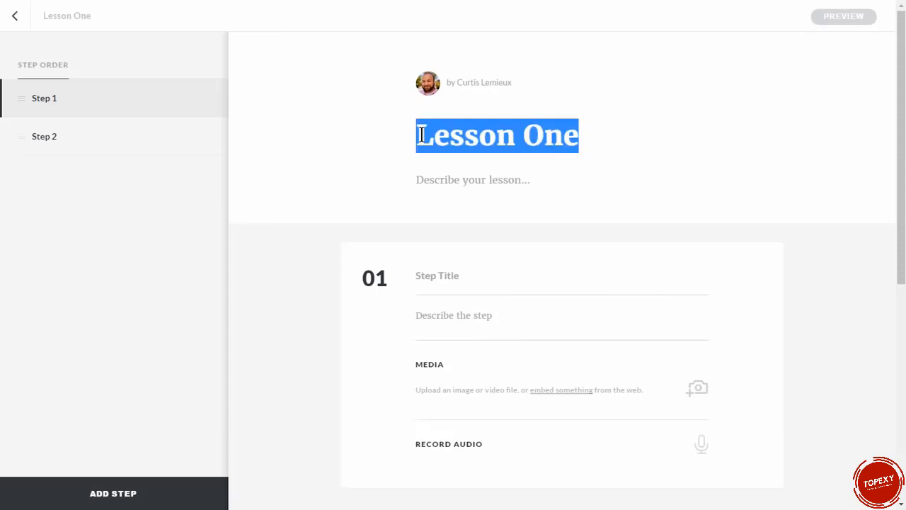
pyautogui.write('Process')
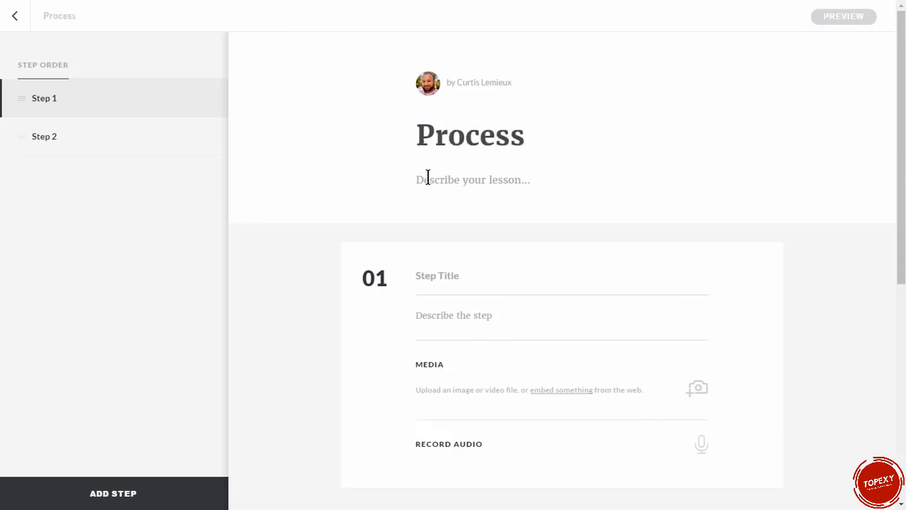
pyautogui.click(427, 177)
pyautogui.write('Thank you for using this application. Humans are creative beings. Whoever evaluates your text cannot evaluate the way you write. Your design looks awesome by the way. It looks even better with you using this text.')
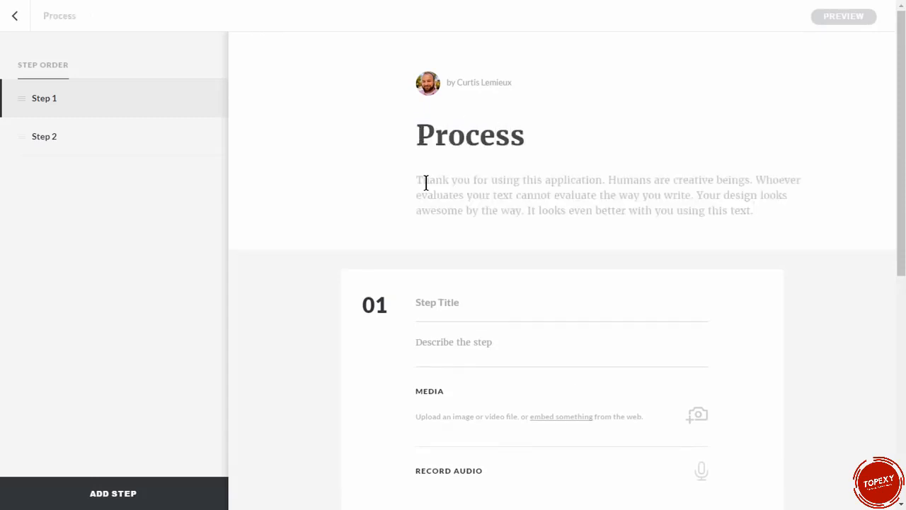
# Title the first process step "One" and describe it with two paragraphs of the "Thank you for using this application." sample text
pyautogui.click(419, 300)
pyautogui.write('One')
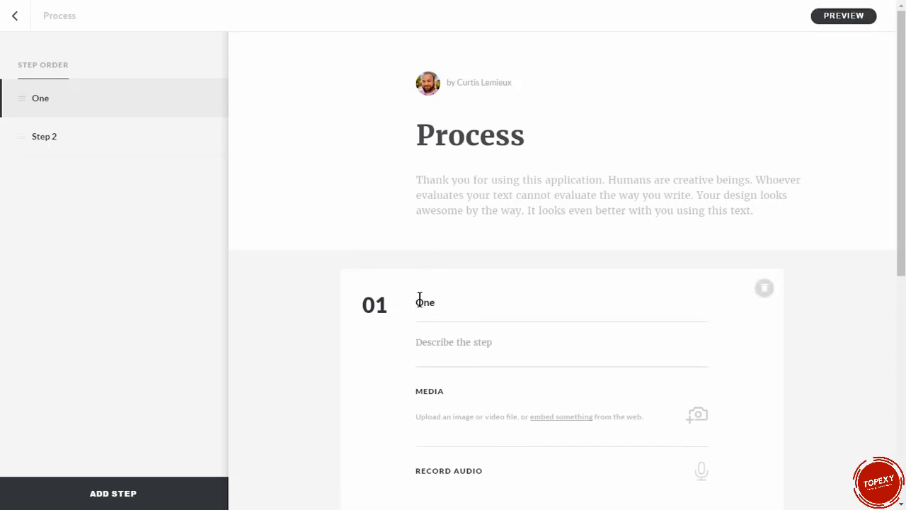
pyautogui.click(433, 342)
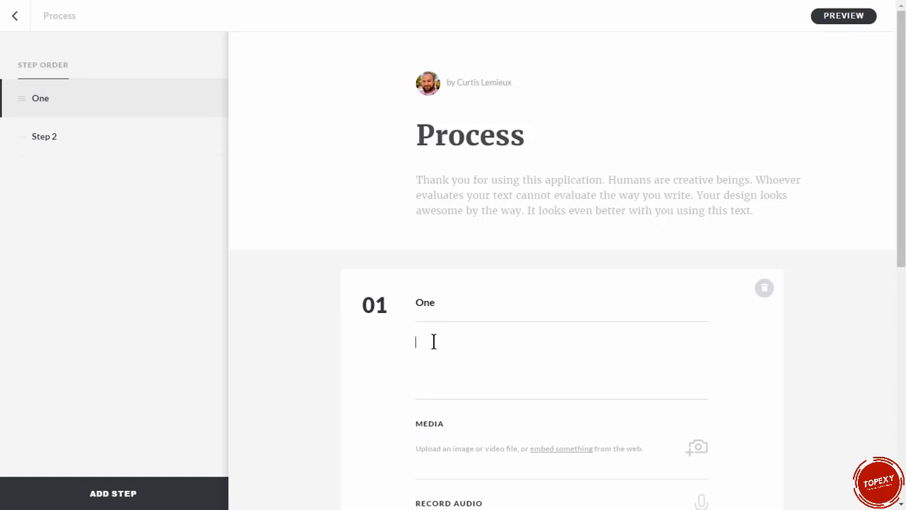
pyautogui.write('Thank you for using this application. Humans are creative beings. Whoever evaluates your text cannot evaluate the way you write. Your design looks awesome by the way. It looks even better with you using this text.')
pyautogui.press('Return')
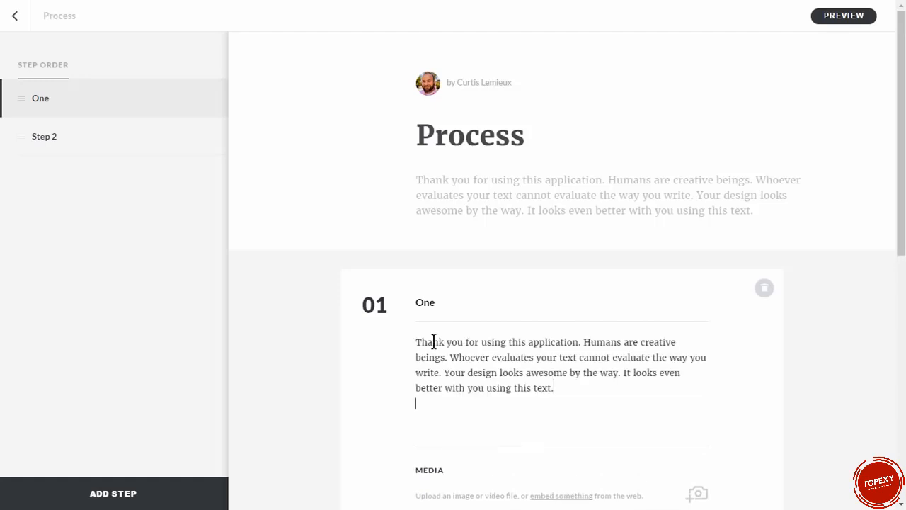
pyautogui.press('Return')
pyautogui.write('Thank you for using this application. Humans are creative beings. Whoever evaluates your text cannot evaluate the way you write. Your design looks awesome by the way. It looks even better with you using this text.')
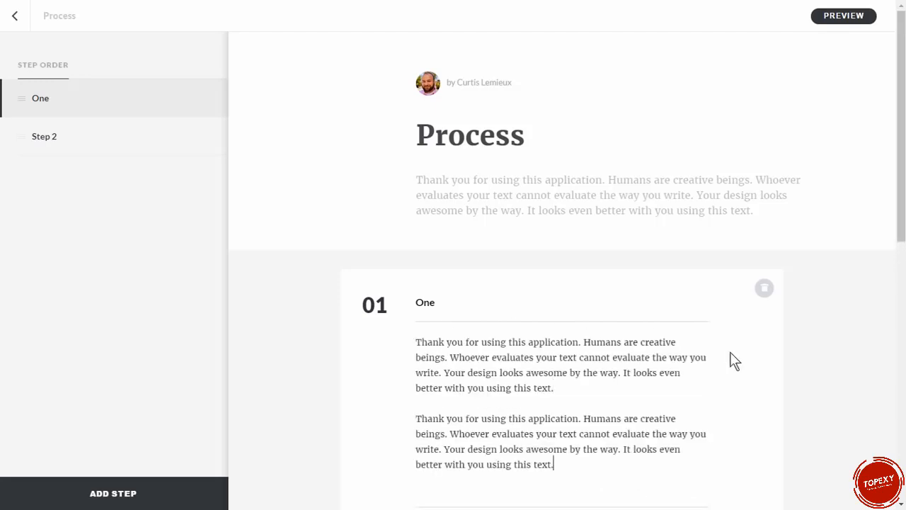
# Title the second process step "Two" and describe it with "Thank you for using this application. Humans are creative beings."
pyautogui.scroll(-7, 817, 347)
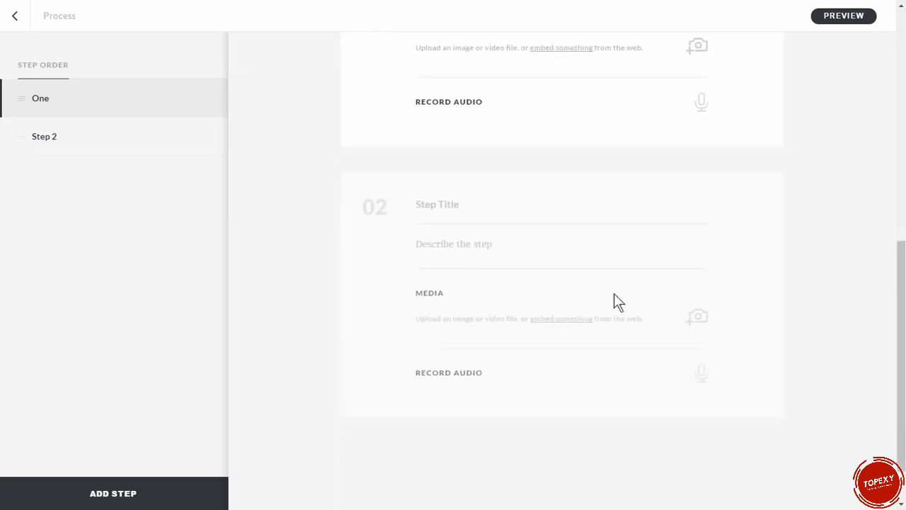
pyautogui.click(436, 204)
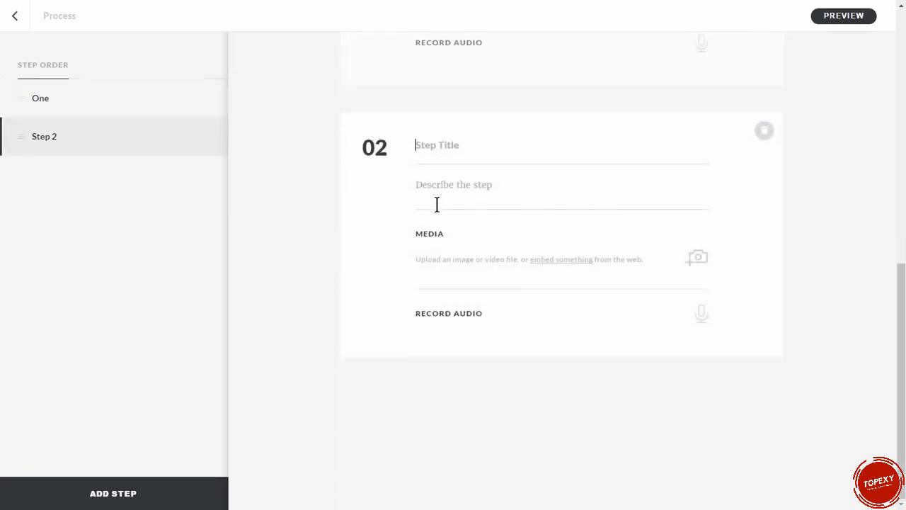
pyautogui.write('Twos')
pyautogui.press('BackSpace')
pyautogui.press('BackSpace')
pyautogui.press('BackSpace')
pyautogui.write('wo')
pyautogui.click(429, 187)
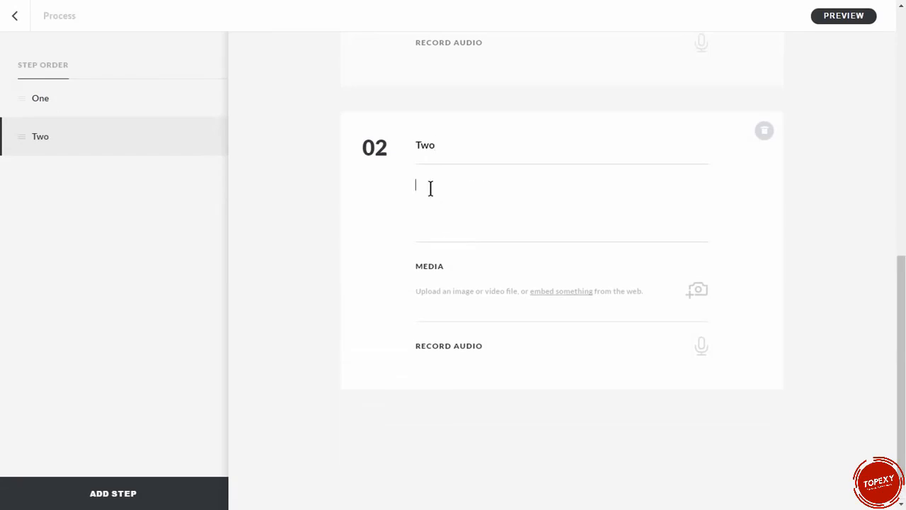
pyautogui.write('Thank you for using this application. Humans are creative beings. Whoever evaluates your text cannot evaluate the way you write. Your design looks awesome by the way. It looks even better with you using this text.')
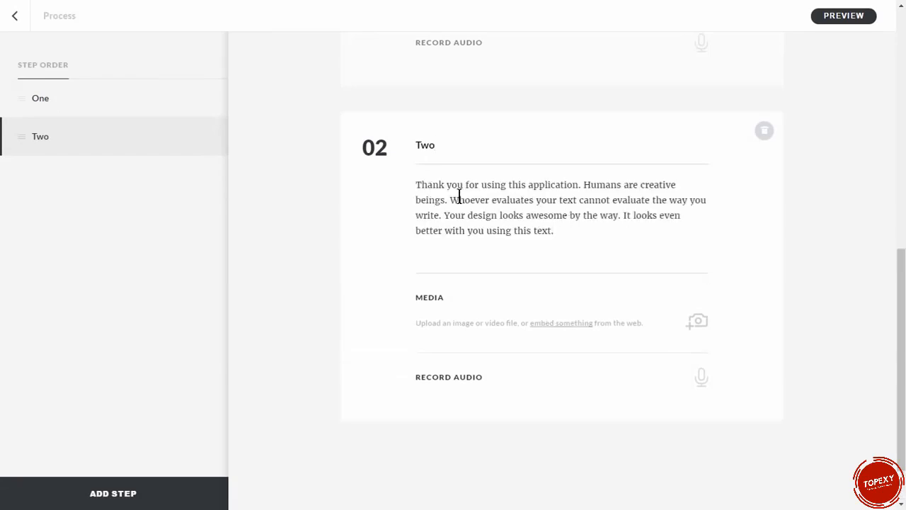
pyautogui.moveTo(449, 199); pyautogui.dragTo(577, 241)
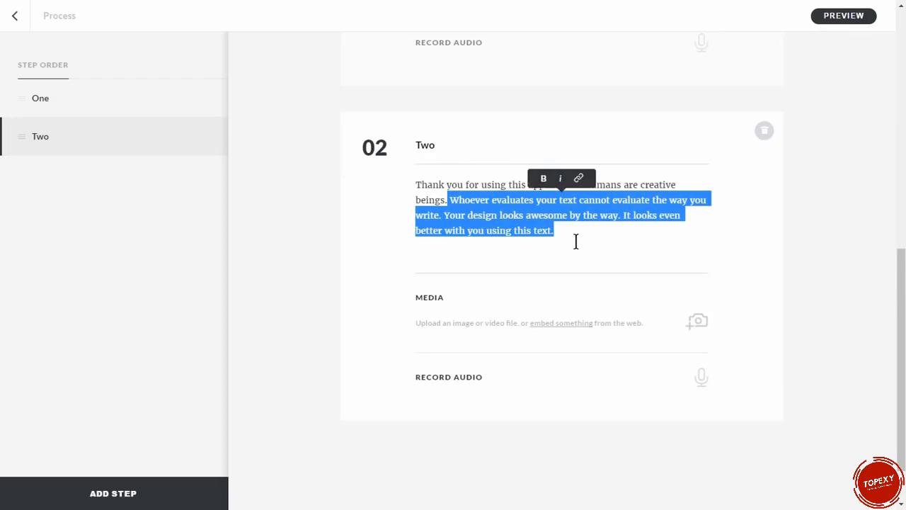
pyautogui.press('BackSpace')
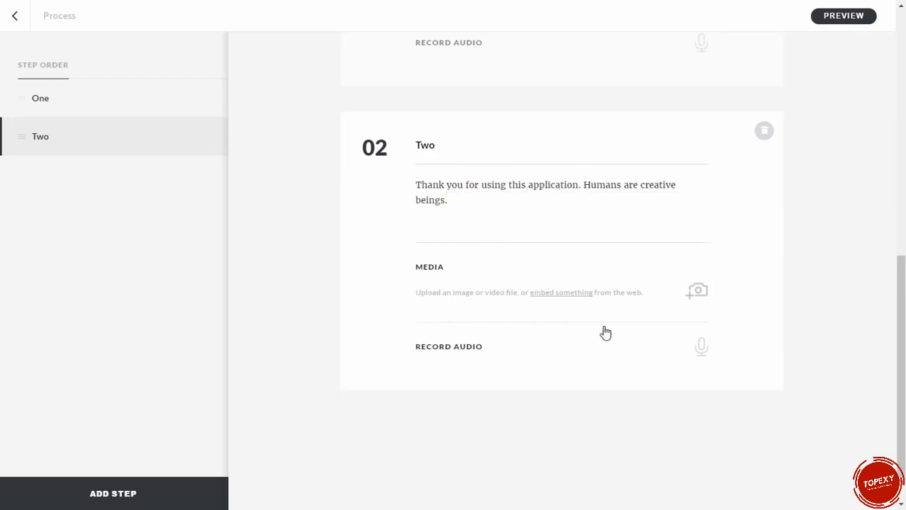
# Upload the image 355b160e.jpg from the Unsplash-desk folder as the media for step Two
pyautogui.click(698, 297)
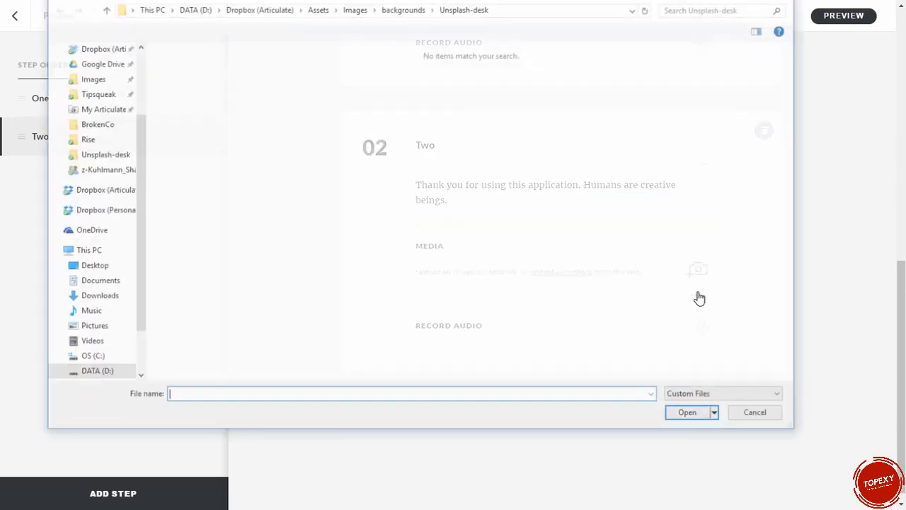
pyautogui.click(398, 84)
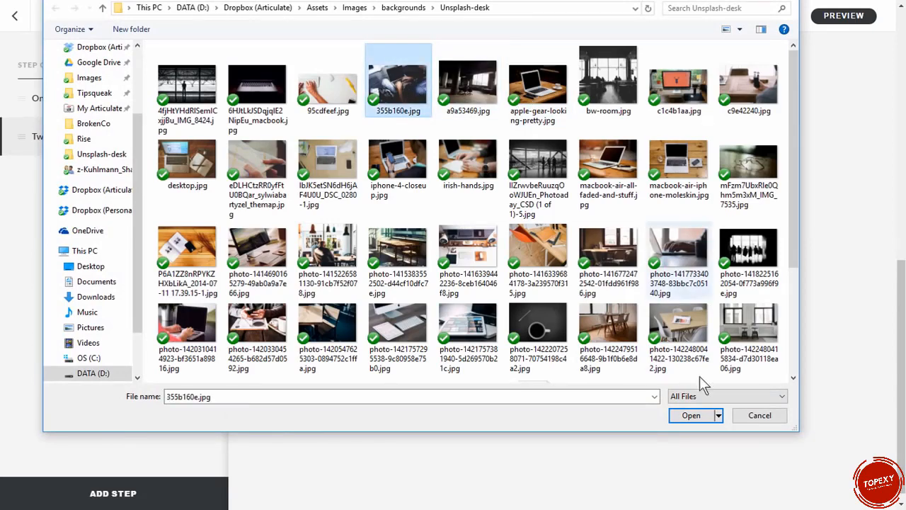
pyautogui.click(692, 415)
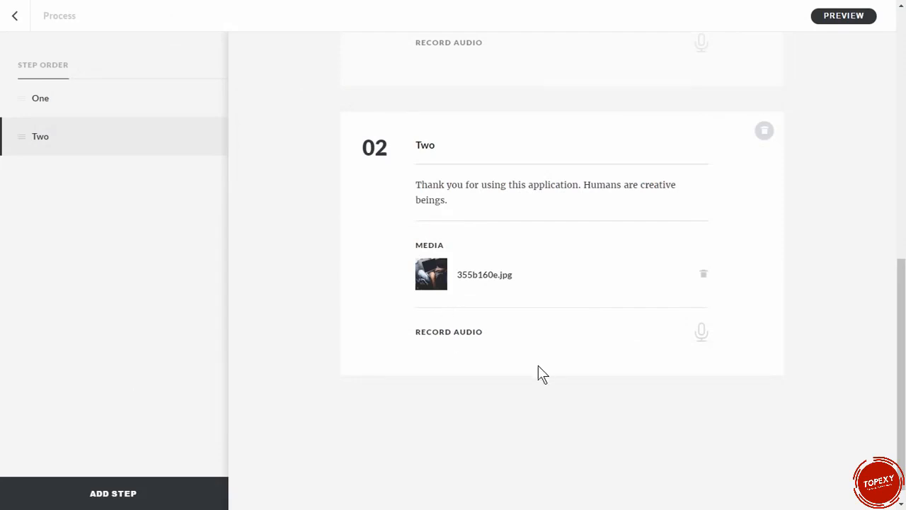
# Add a third step to the process lesson and title it "Three"
pyautogui.scroll(-1, 538, 365)
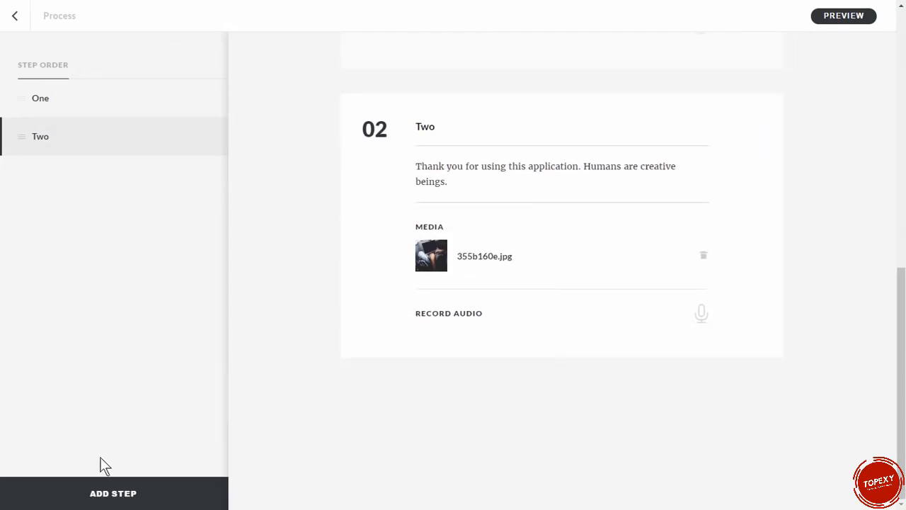
pyautogui.click(124, 500)
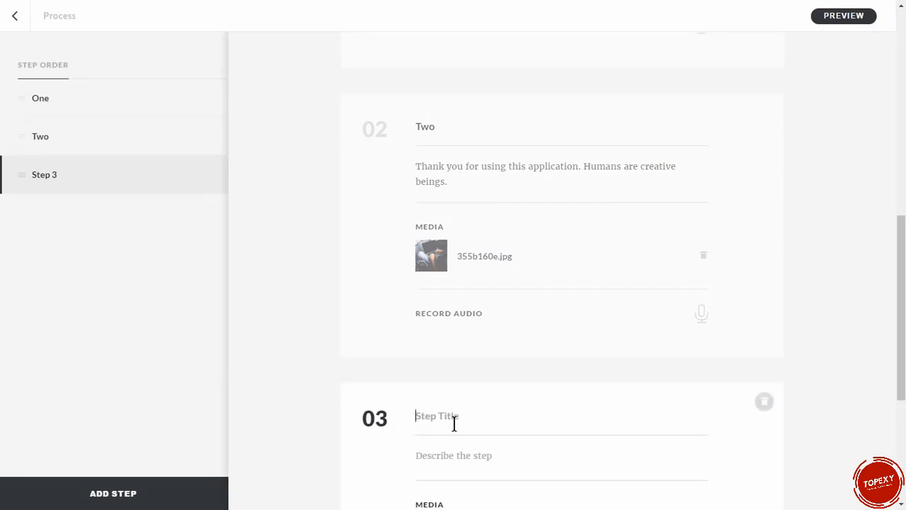
pyautogui.write('Three')
pyautogui.press('BackSpace')
pyautogui.press('BackSpace')
pyautogui.press('BackSpace')
pyautogui.press('BackSpace')
pyautogui.write('hree')
# Describe step Three with the "Thank you for using this application." sample text, cut off after "the way you write."
pyautogui.click(432, 459)
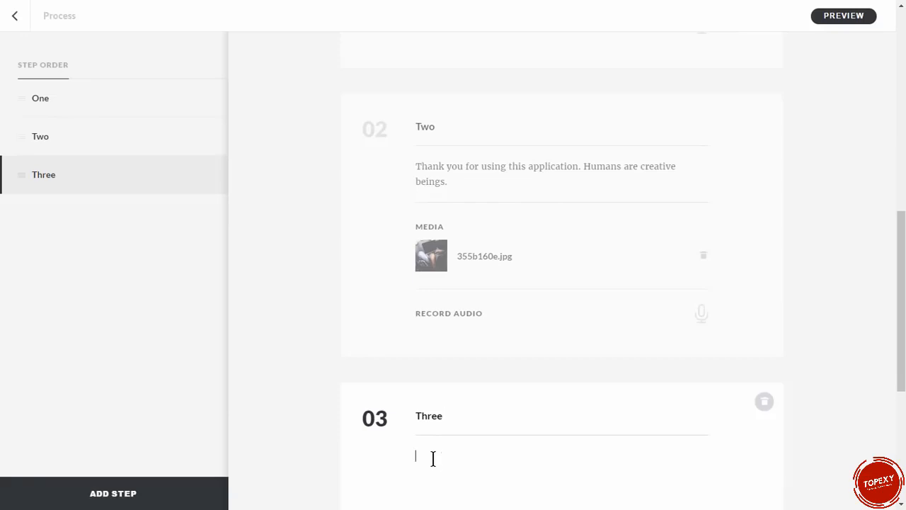
pyautogui.write('Thank you for using this application. Humans are creative beings. Whoever evaluates your text cannot evaluate the way you write. Your design looks awesome by the way. It looks even better with you using this text.')
pyautogui.scroll(-3, 440, 451)
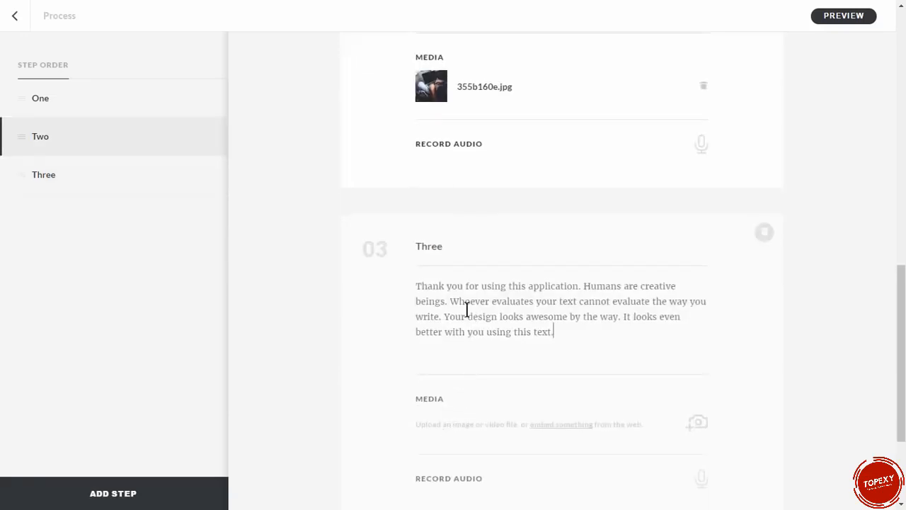
pyautogui.moveTo(447, 315); pyautogui.dragTo(580, 334)
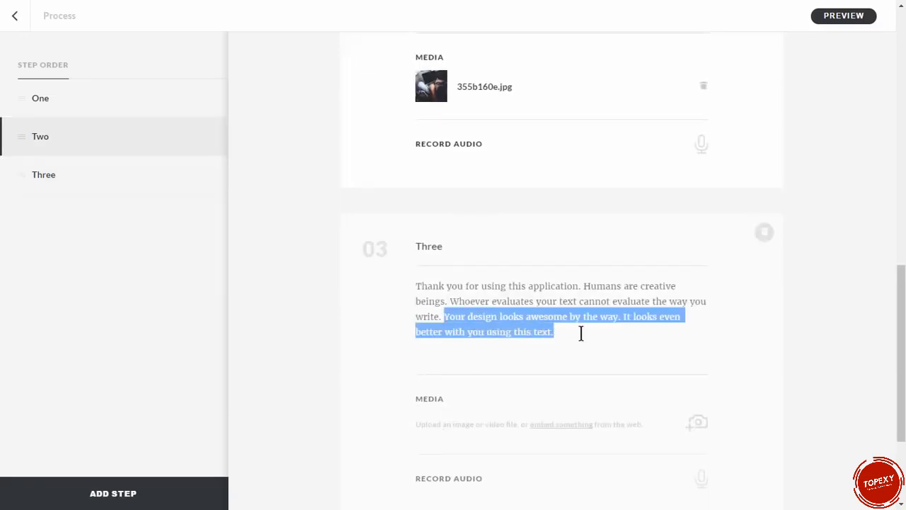
pyautogui.scroll(-3, 580, 333)
pyautogui.press('BackSpace')
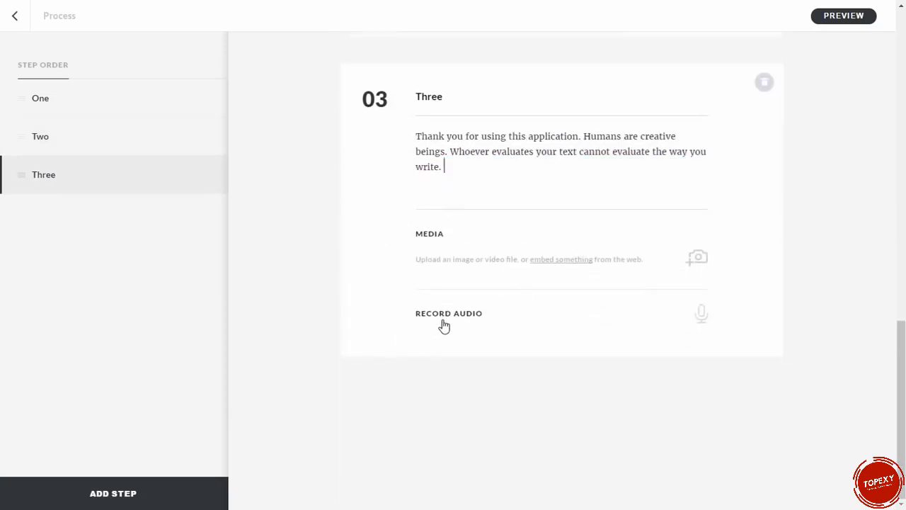
# Record an audio clip of about 4 seconds for step Three
pyautogui.click(702, 314)
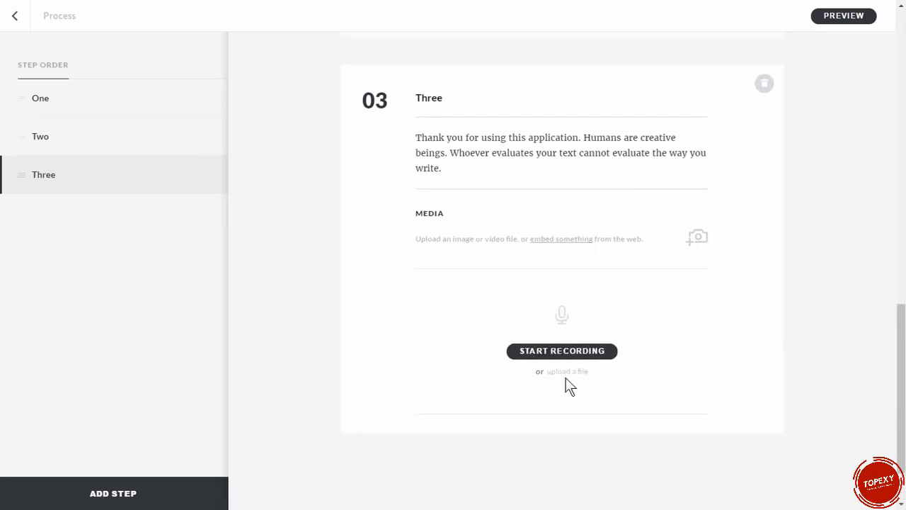
pyautogui.click(569, 351)
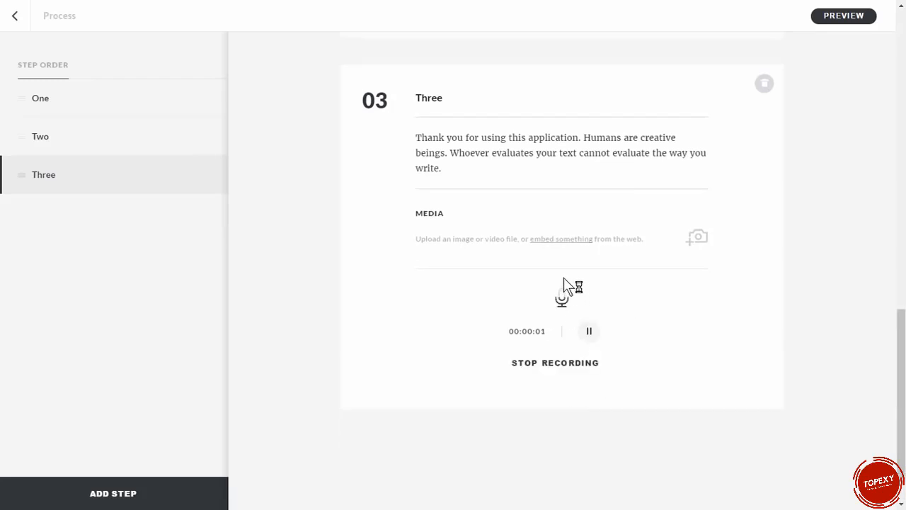
pyautogui.click(562, 368)
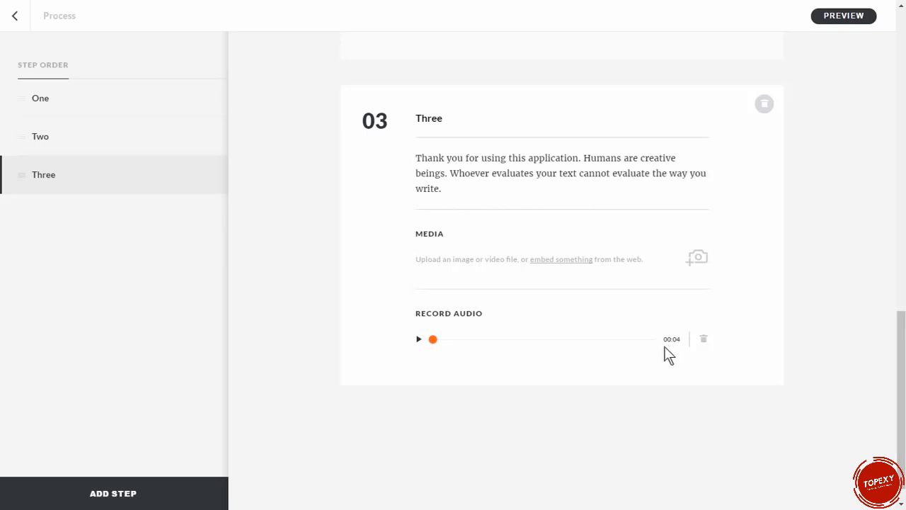
# Preview the Process lesson in desktop and portrait phone views, advance through steps One and Two, and return to editing
pyautogui.click(863, 16)
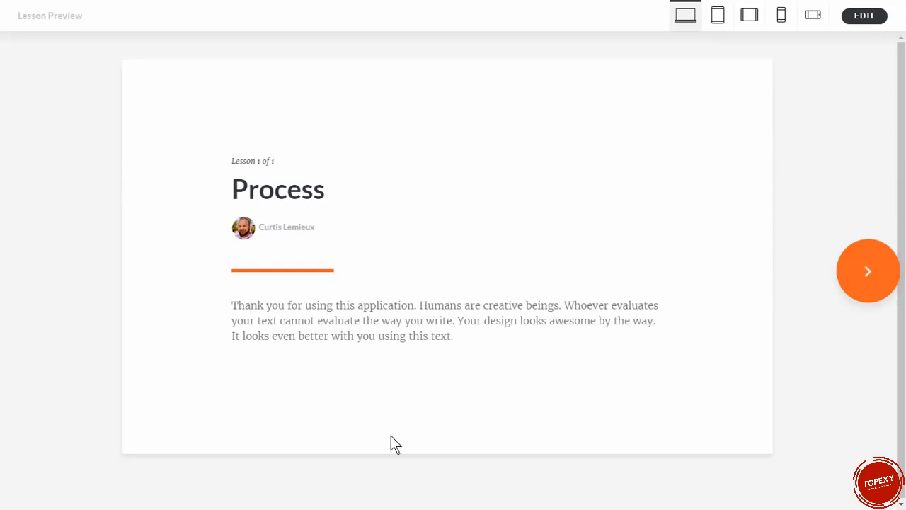
pyautogui.click(841, 279)
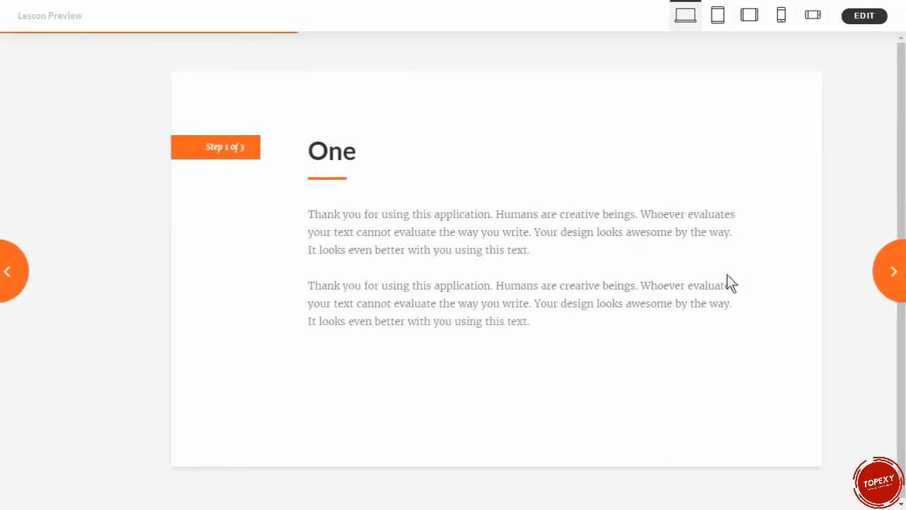
pyautogui.click(780, 19)
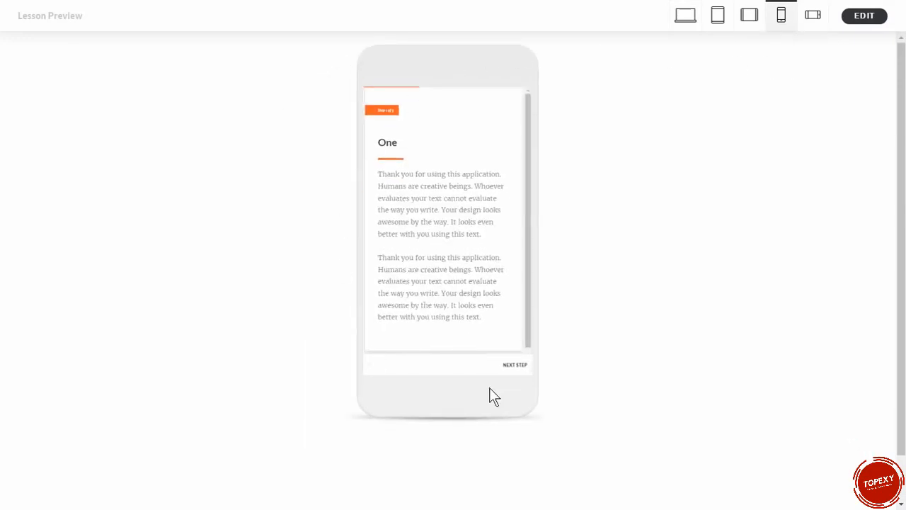
pyautogui.click(510, 370)
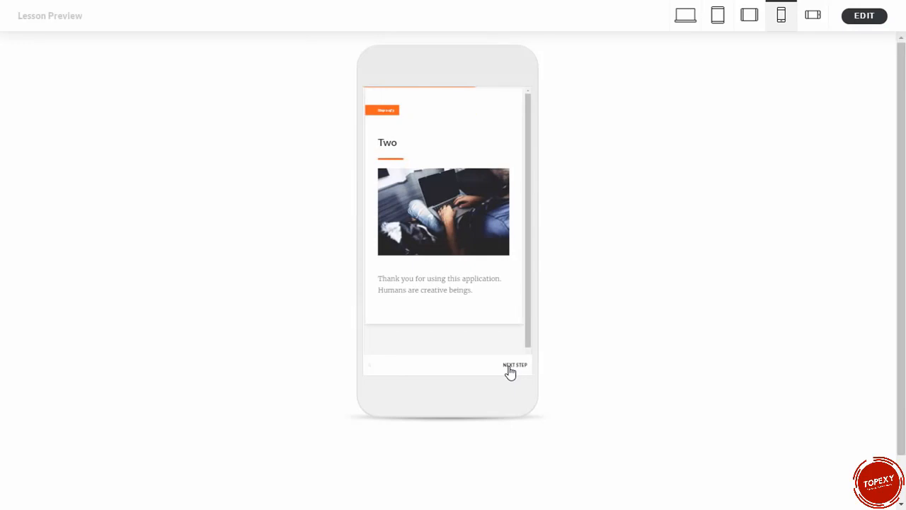
pyautogui.click(865, 17)
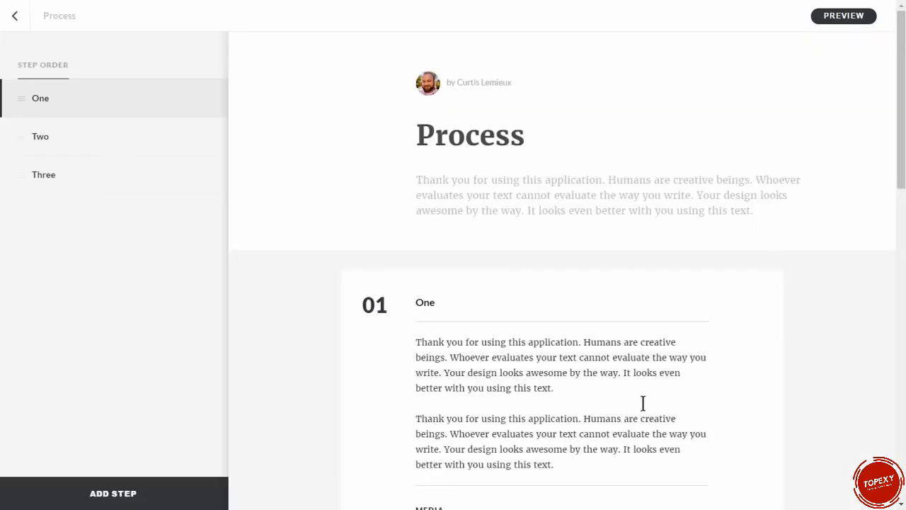
# Return to the course outline and add content to Lesson Two as a custom Blocks lesson
pyautogui.click(16, 25)
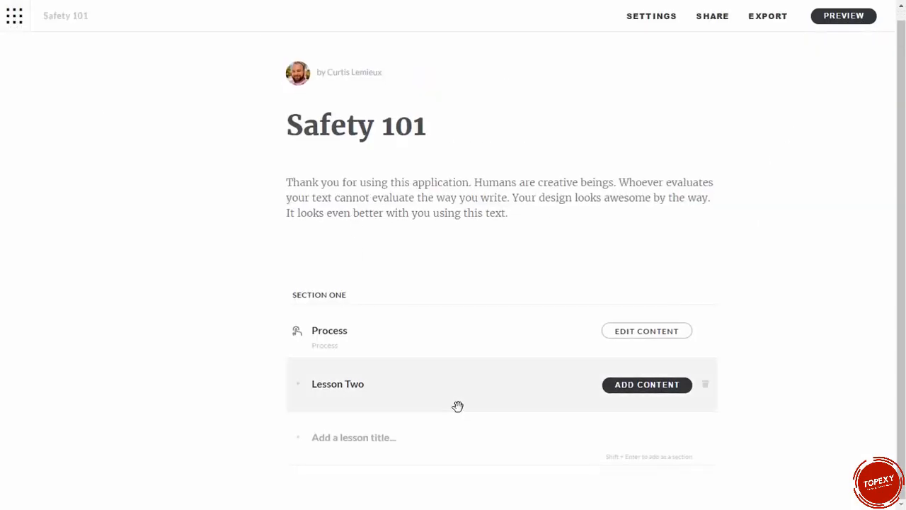
pyautogui.click(631, 390)
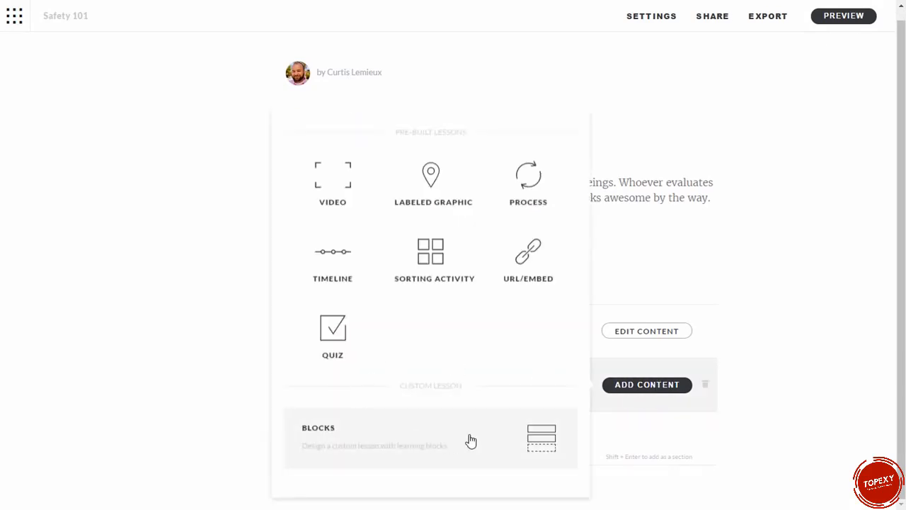
pyautogui.click(496, 439)
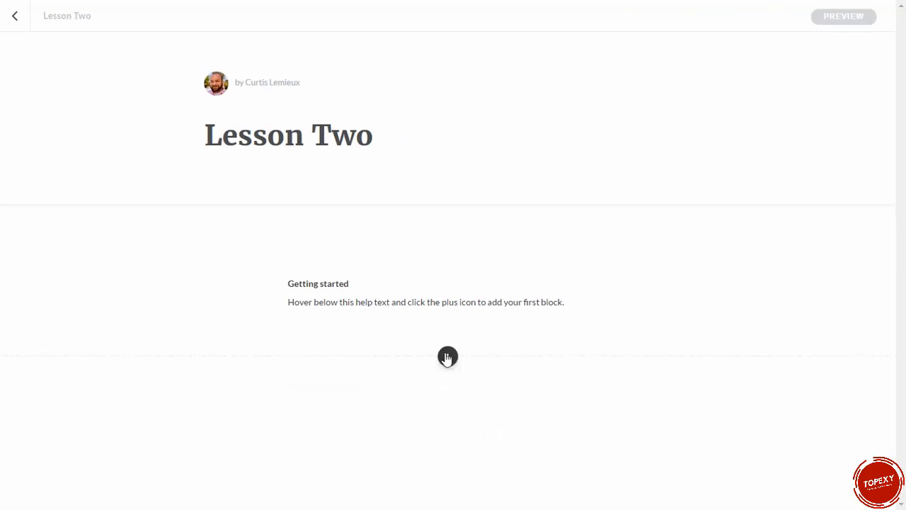
# Add a Paragraph with Heading text block as the first block of Lesson Two
pyautogui.click(447, 358)
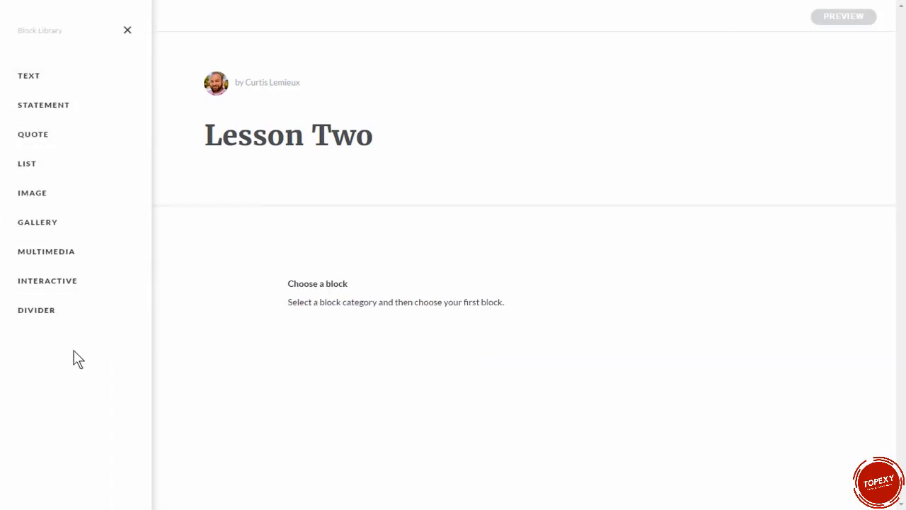
pyautogui.click(25, 83)
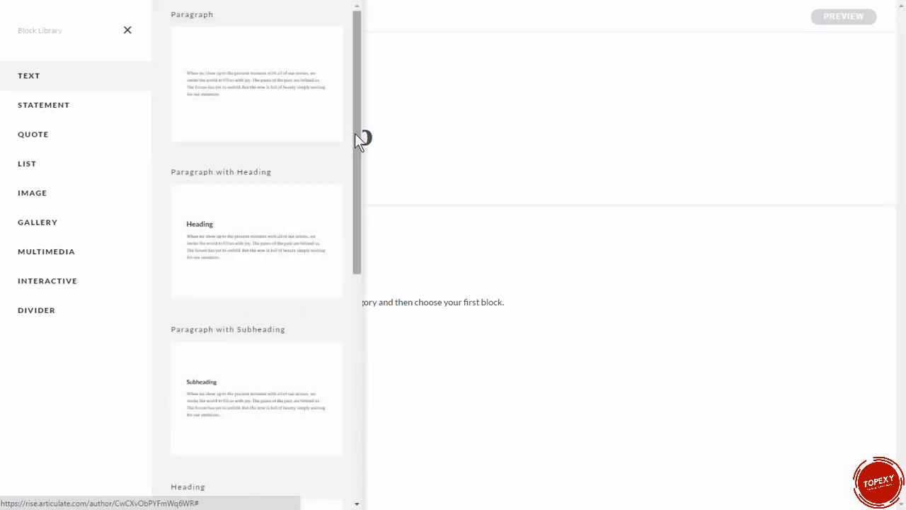
pyautogui.moveTo(355, 138); pyautogui.dragTo(364, 184)
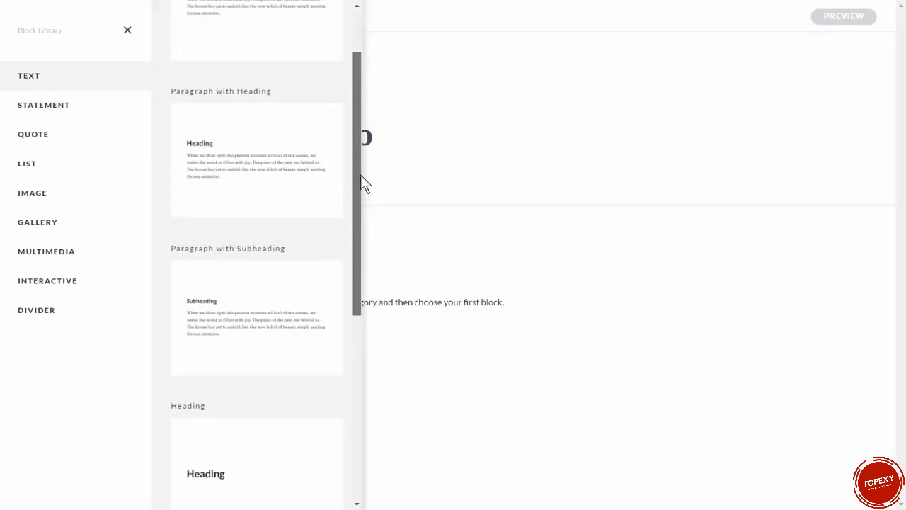
pyautogui.click(238, 179)
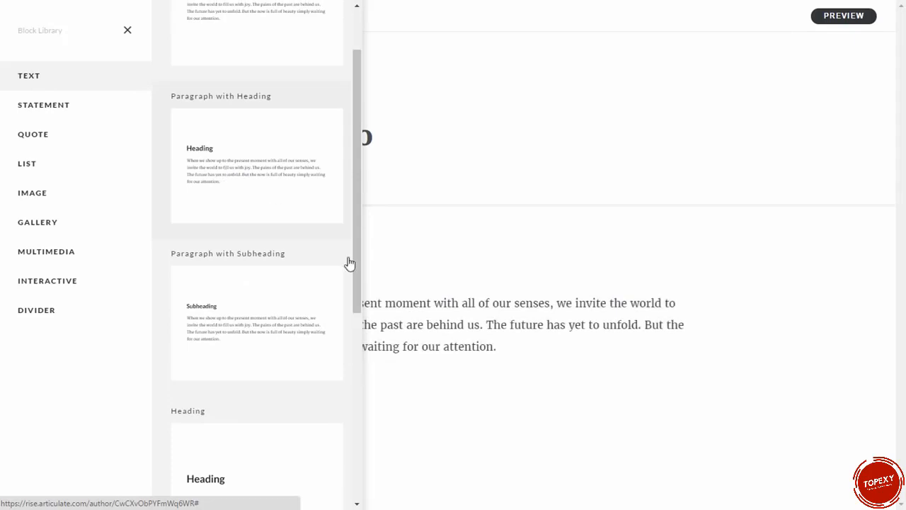
pyautogui.click(548, 414)
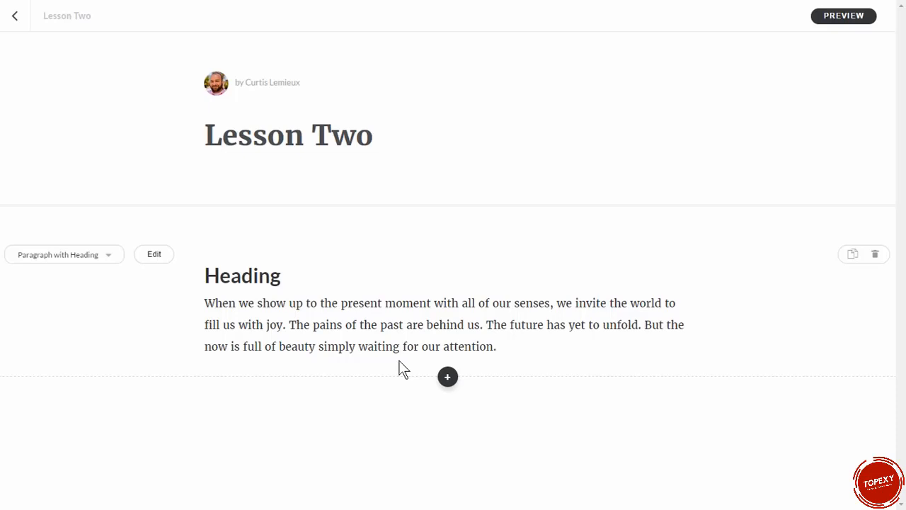
# Review the Paragraph with Heading block's content fields and its padding and background color settings
pyautogui.click(158, 258)
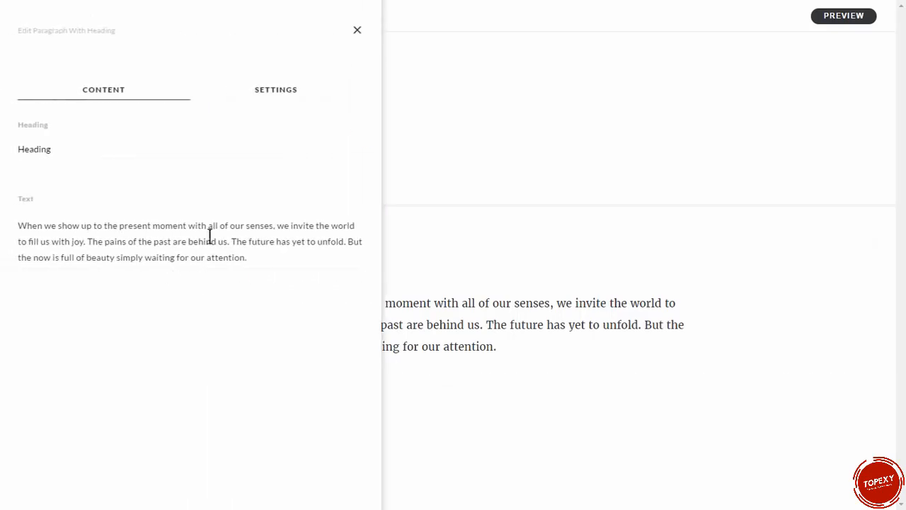
pyautogui.click(268, 91)
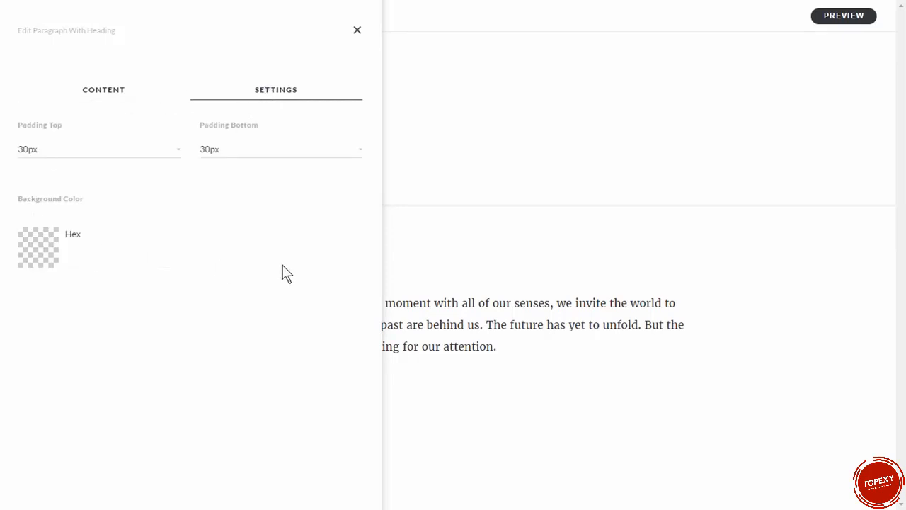
pyautogui.click(358, 33)
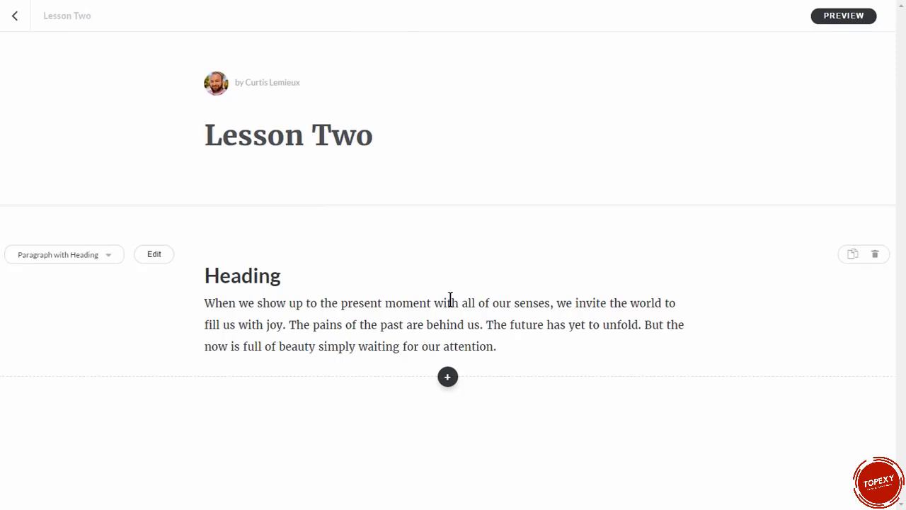
# Switch the text block's type to Paragraph and then to Statement A
pyautogui.click(109, 256)
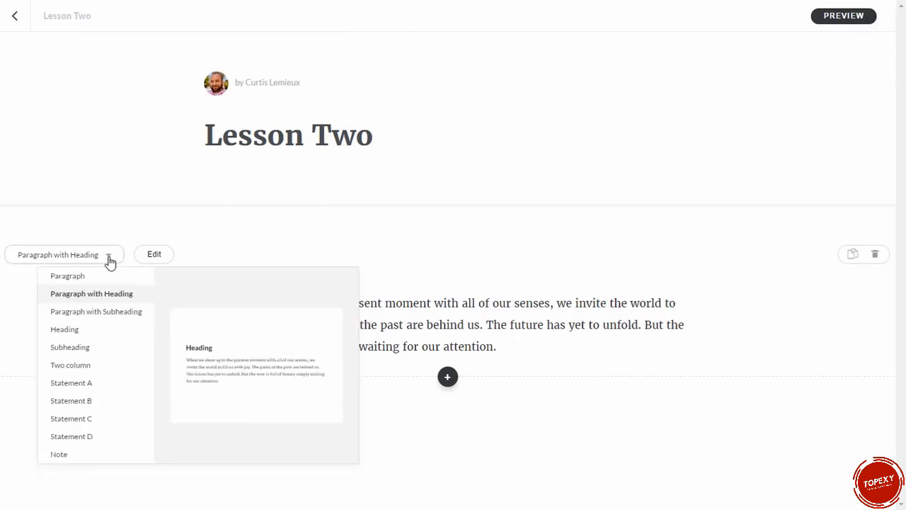
pyautogui.click(63, 283)
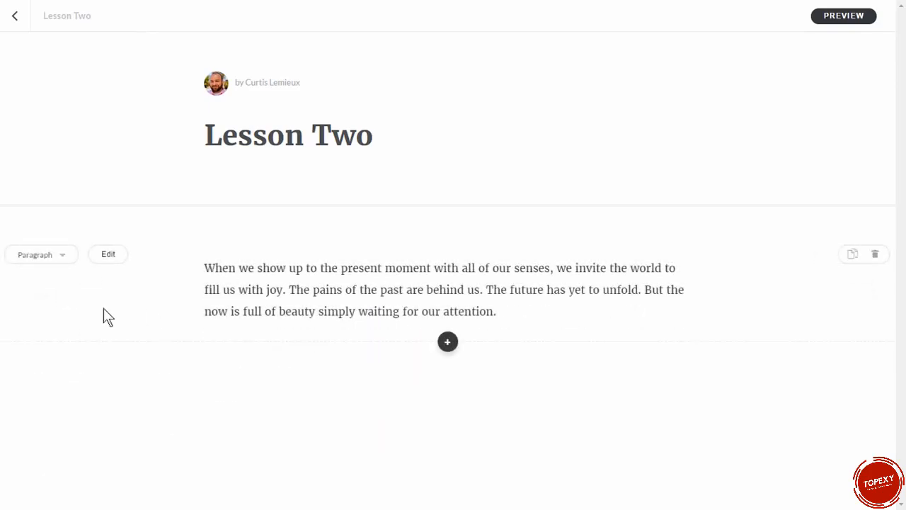
pyautogui.click(60, 262)
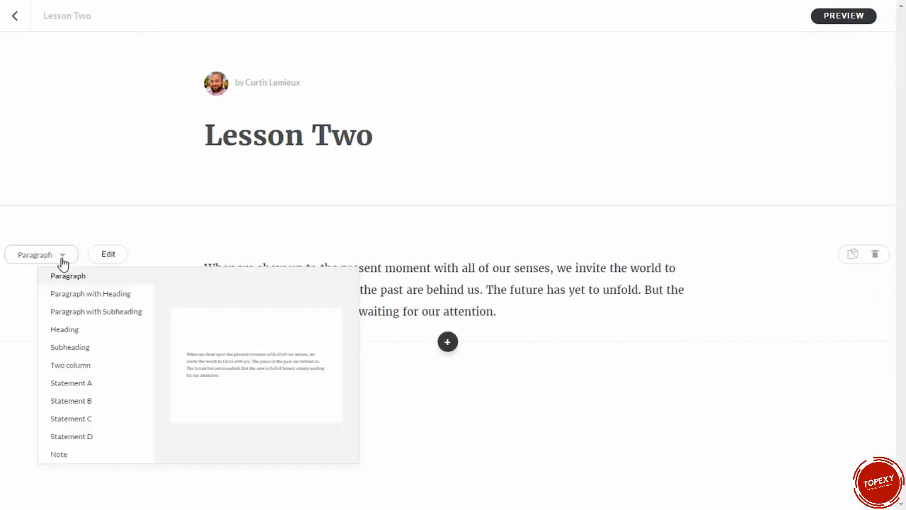
pyautogui.click(63, 383)
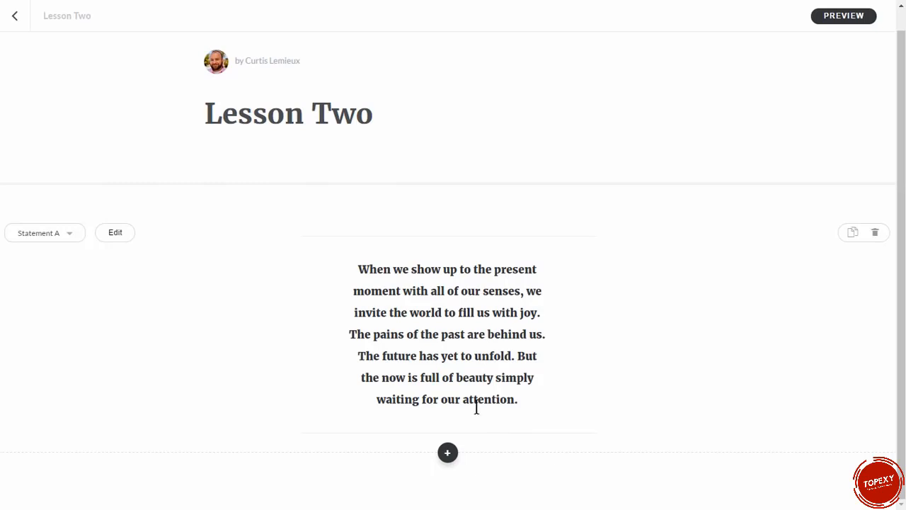
# Look through the interactive blocks in the block library, then return to the Safety 101 course outline
pyautogui.click(447, 454)
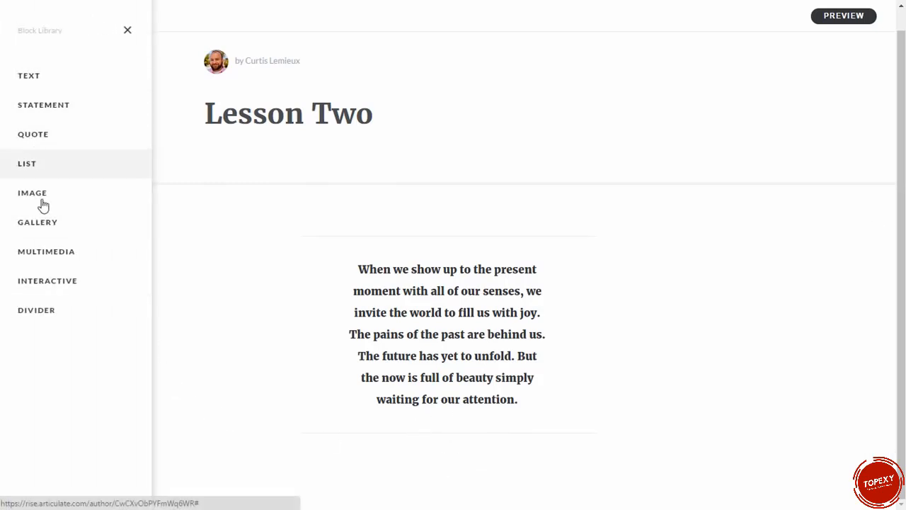
pyautogui.click(63, 283)
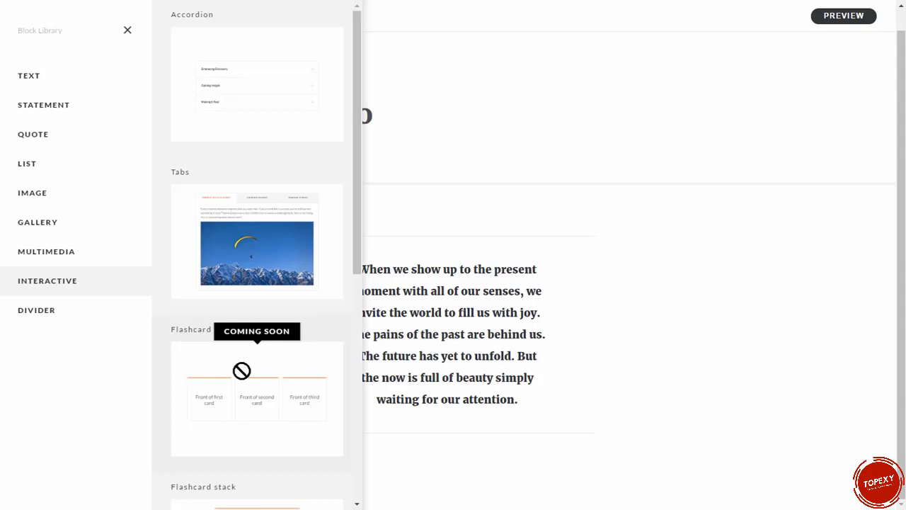
pyautogui.click(127, 34)
pyautogui.click(17, 18)
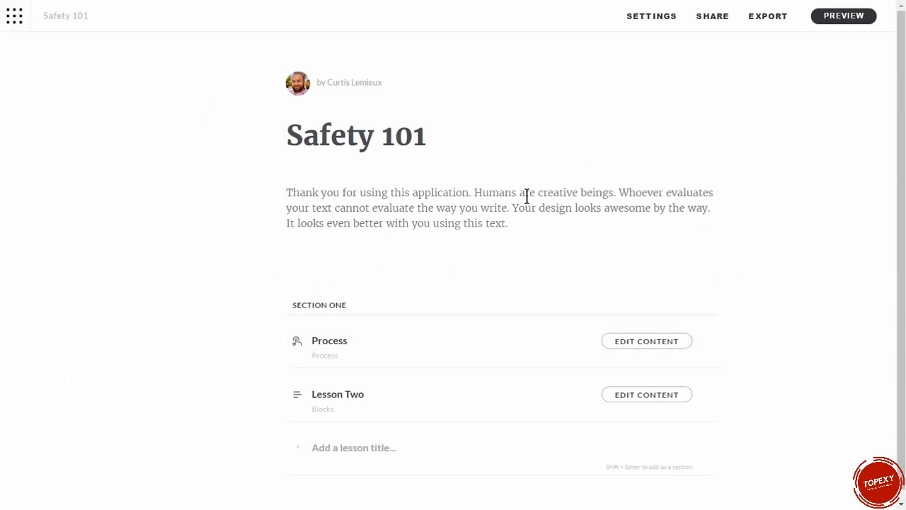
# Review the course's sharable link options, then the available LMS formats in its export settings
pyautogui.click(712, 17)
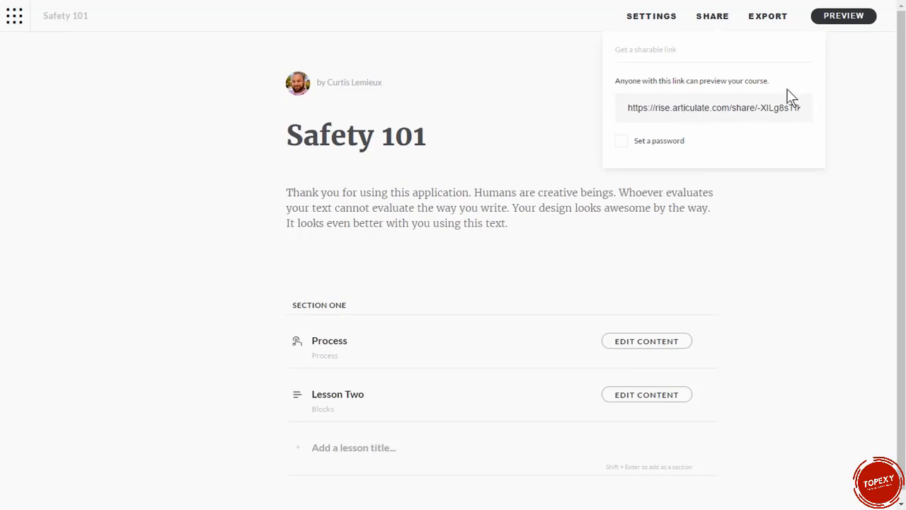
pyautogui.click(769, 17)
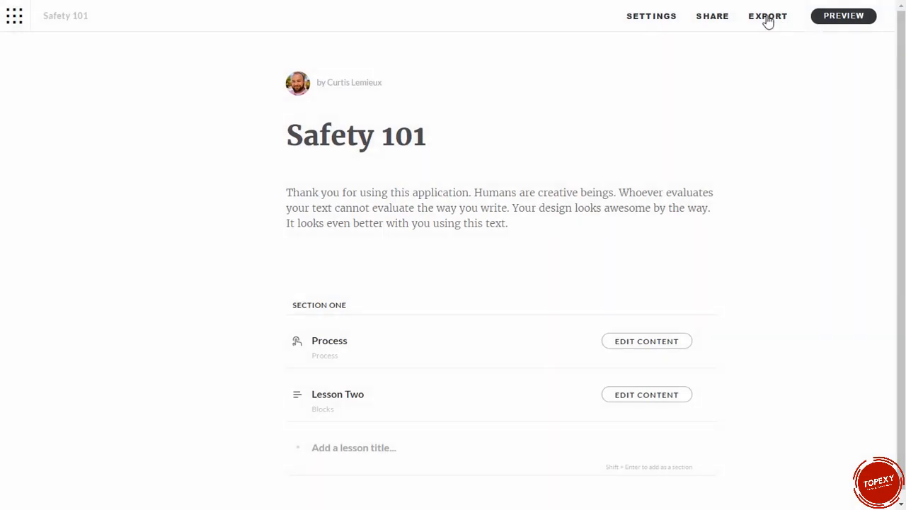
pyautogui.scroll(-3, 693, 183)
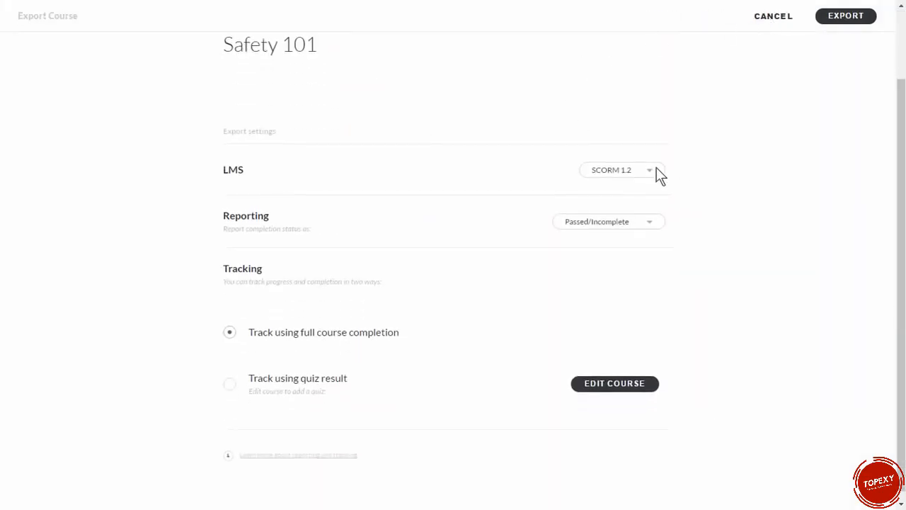
pyautogui.click(655, 172)
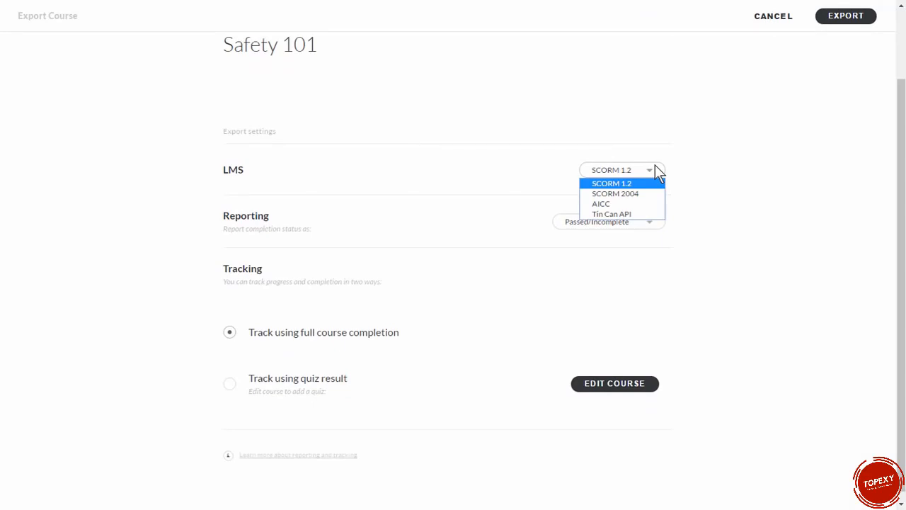
pyautogui.click(710, 187)
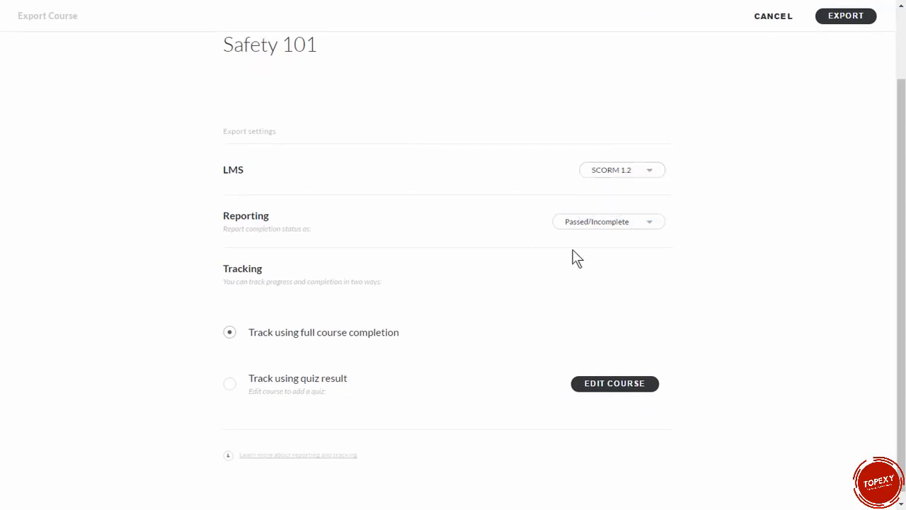